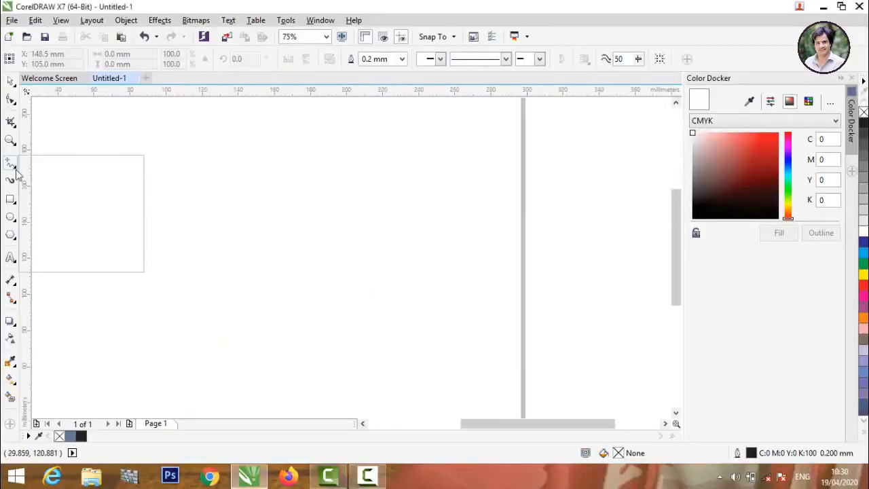
Step: Pick the straight-line Pen tool and place a horizontal guideline across the lower page
{"action": "left_click", "coordinate": [10, 163]}
{"action": "left_click", "coordinate": [42, 188]}
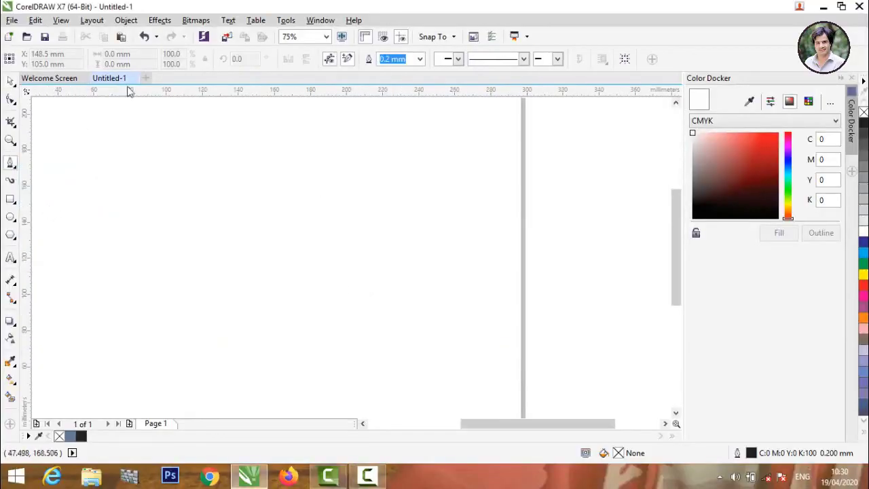
{"action": "left_click_drag", "start_coordinate": [186, 94], "coordinate": [197, 323]}
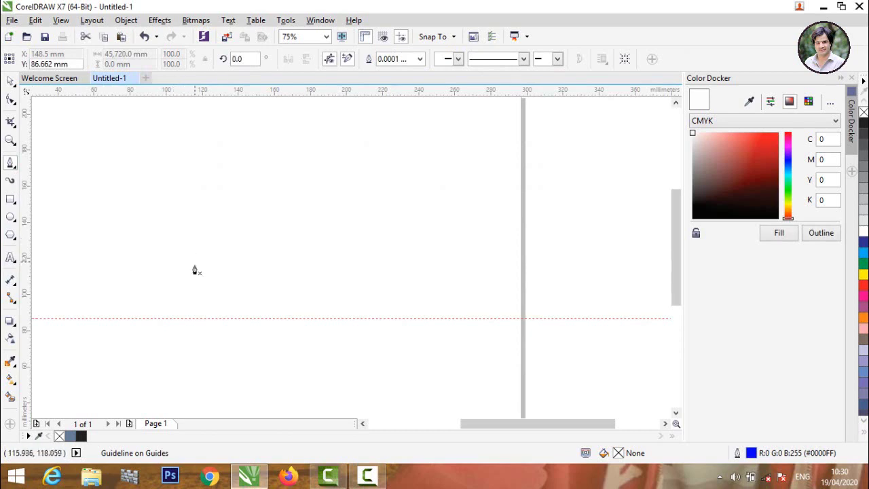
{"action": "scroll", "coordinate": [215, 356], "scroll_direction": "down", "scroll_amount": 1}
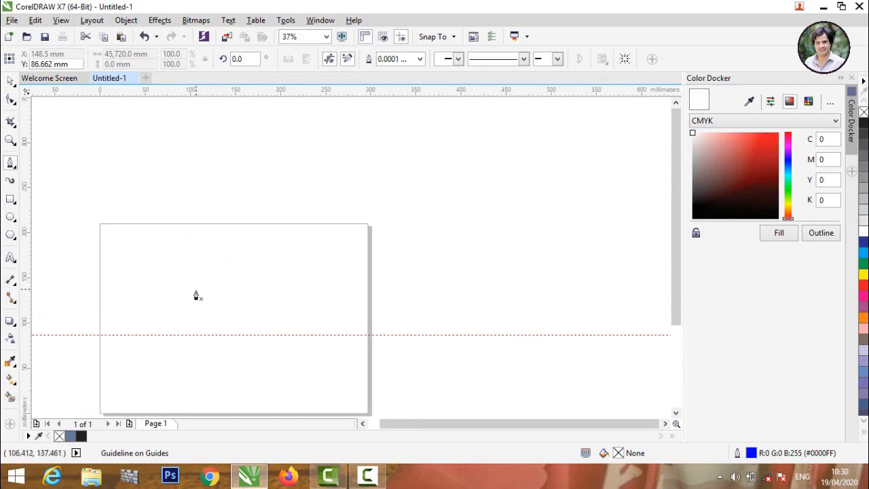
{"action": "scroll", "coordinate": [197, 296], "scroll_direction": "up", "scroll_amount": 1}
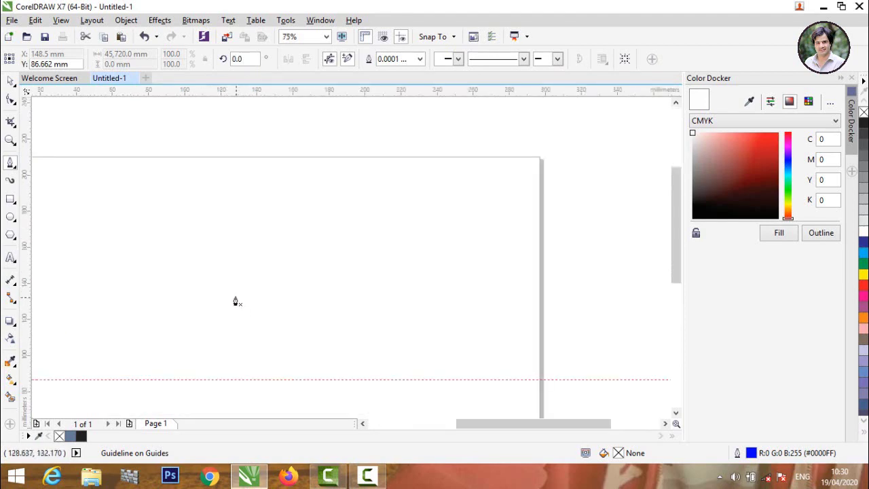
Step: Draw the roof lines: a slope to the guideline, a vertical edge, a rise to the peak, and a long slope down
{"action": "left_click", "coordinate": [226, 283]}
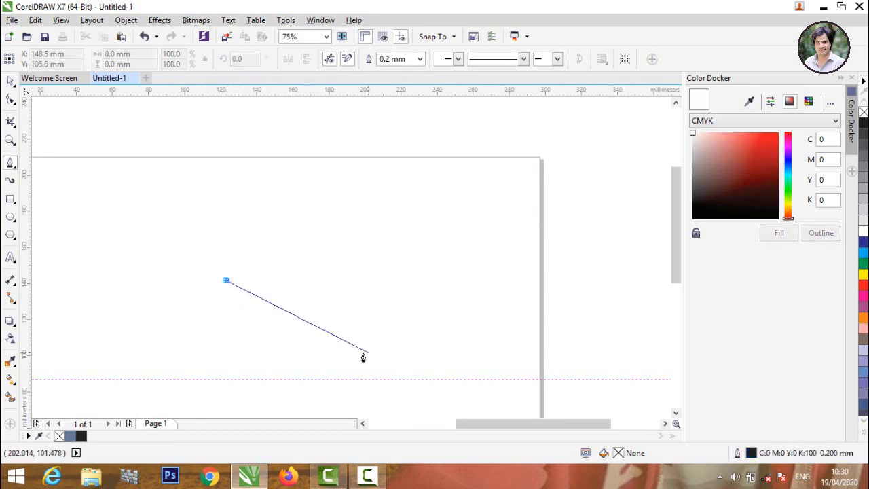
{"action": "scroll", "coordinate": [362, 355], "scroll_direction": "down", "scroll_amount": 1}
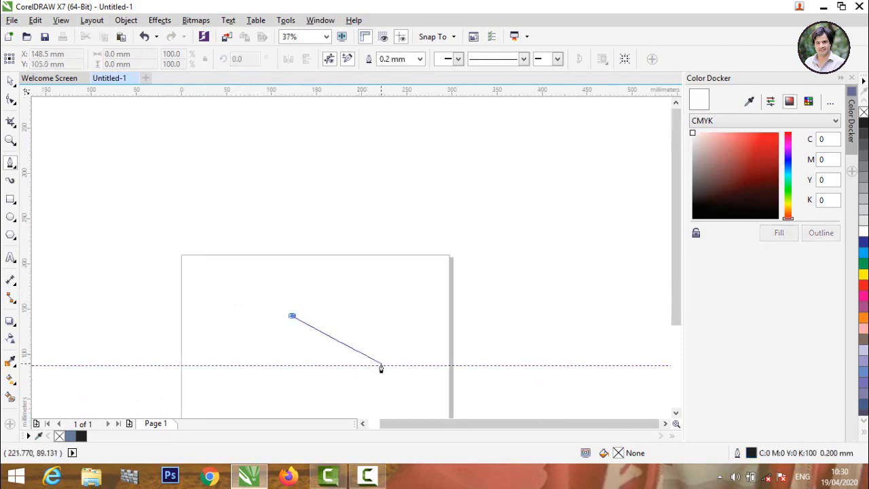
{"action": "left_click", "coordinate": [388, 366]}
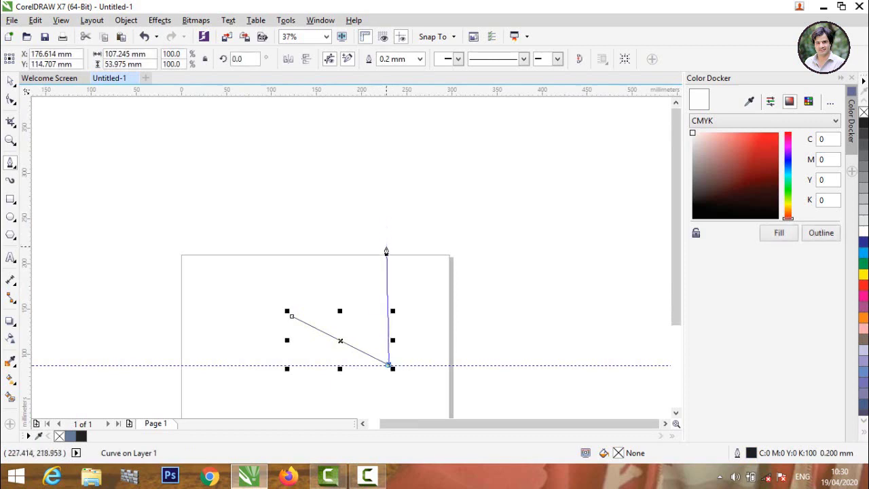
{"action": "left_click", "coordinate": [387, 251]}
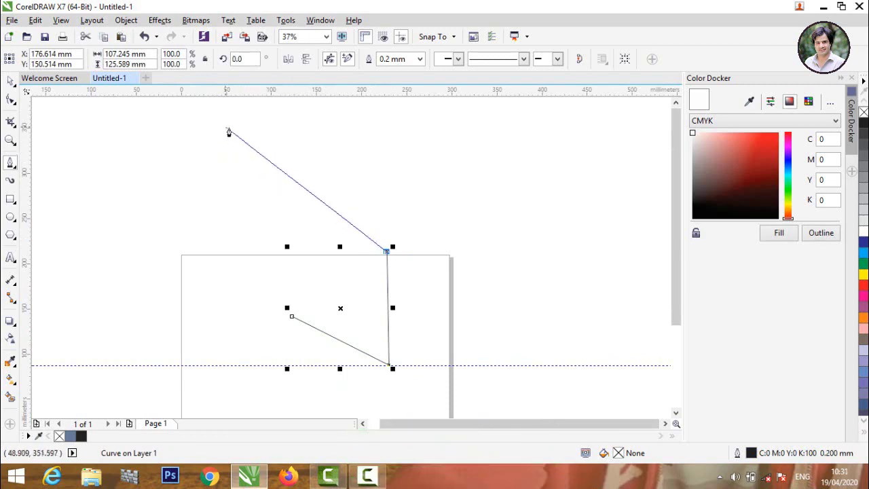
{"action": "left_click", "coordinate": [277, 143]}
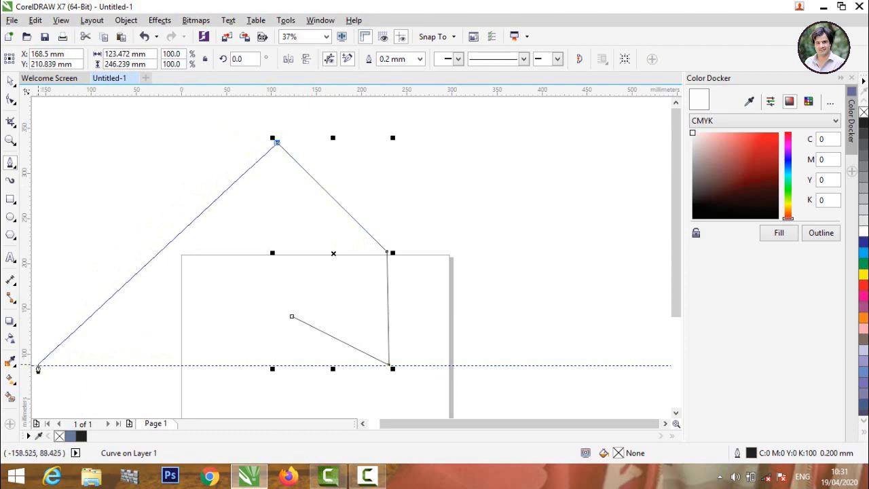
{"action": "left_click", "coordinate": [38, 368]}
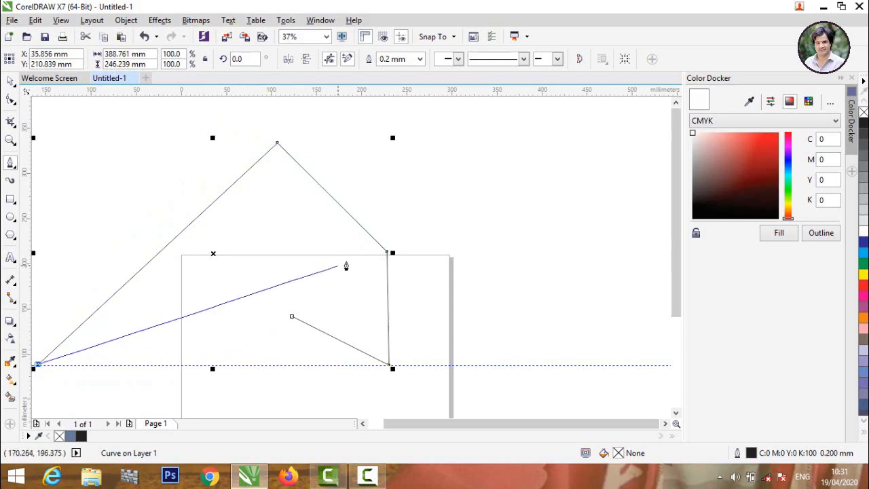
{"action": "key", "text": "Escape"}
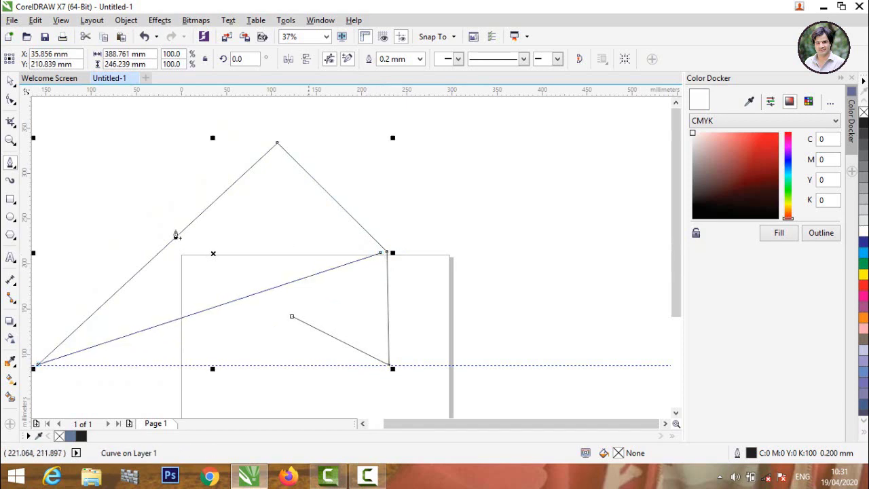
{"action": "left_click", "coordinate": [10, 81]}
{"action": "left_click", "coordinate": [93, 141]}
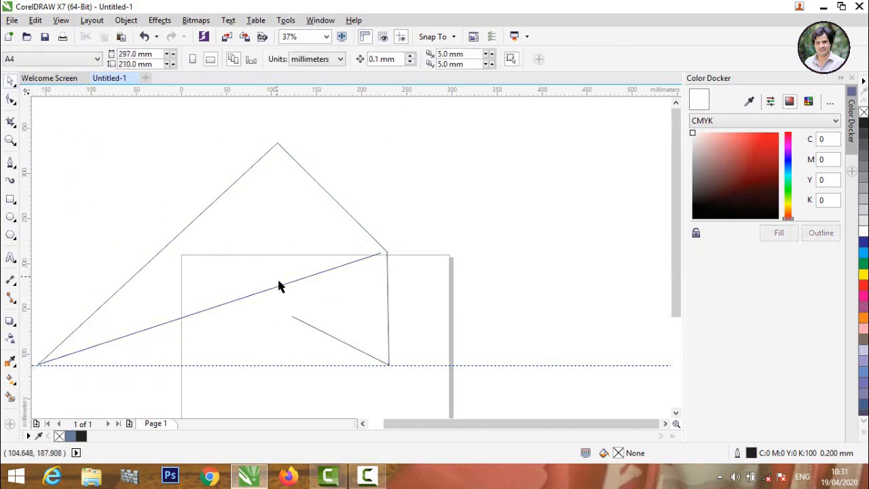
Step: Join the roof's loose end nodes onto adjoining lines and shift the peak left
{"action": "left_click", "coordinate": [274, 285]}
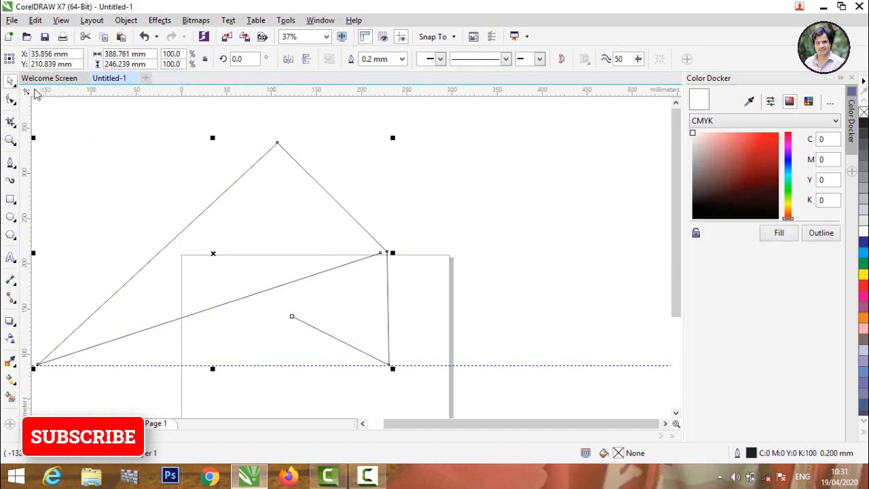
{"action": "left_click", "coordinate": [11, 100]}
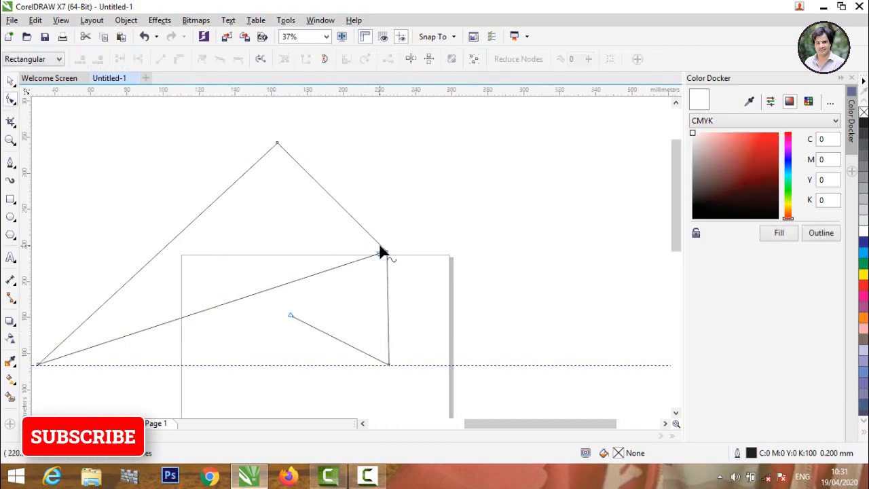
{"action": "scroll", "coordinate": [379, 249], "scroll_direction": "up", "scroll_amount": 3}
{"action": "left_click_drag", "start_coordinate": [383, 273], "coordinate": [402, 265]}
{"action": "scroll", "coordinate": [370, 256], "scroll_direction": "down", "scroll_amount": 3}
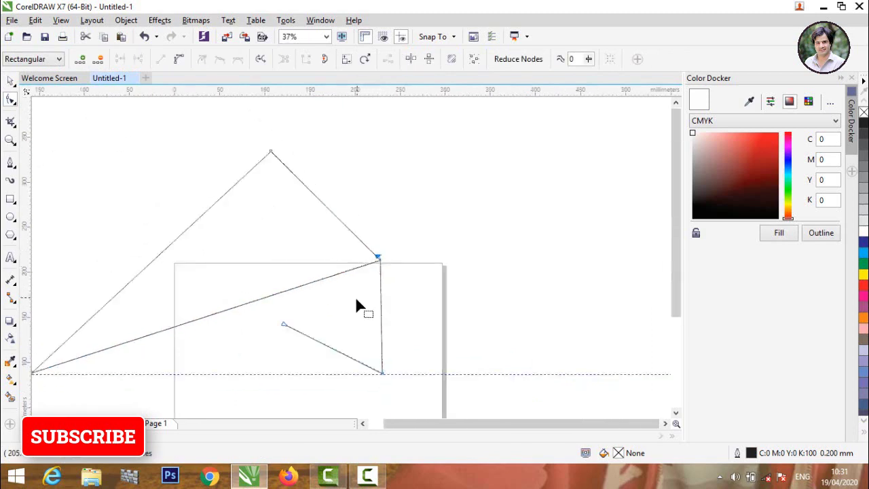
{"action": "left_click_drag", "start_coordinate": [284, 324], "coordinate": [231, 308]}
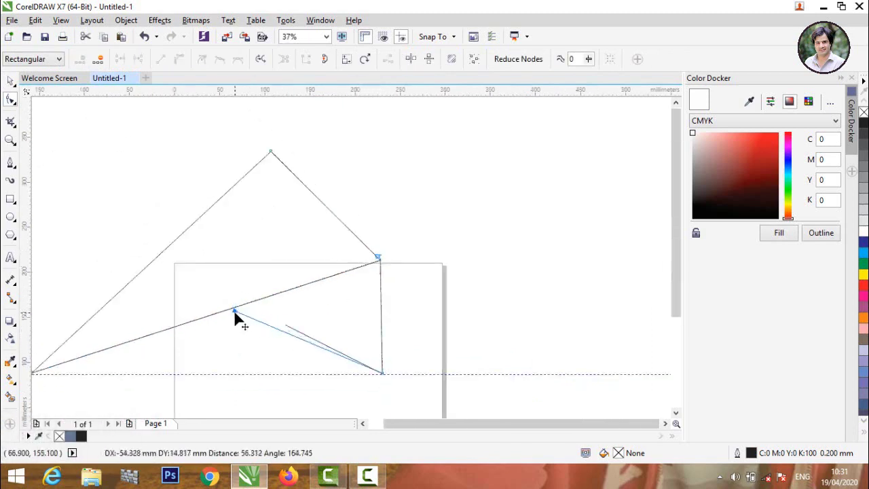
{"action": "left_click_drag", "start_coordinate": [232, 309], "coordinate": [229, 309]}
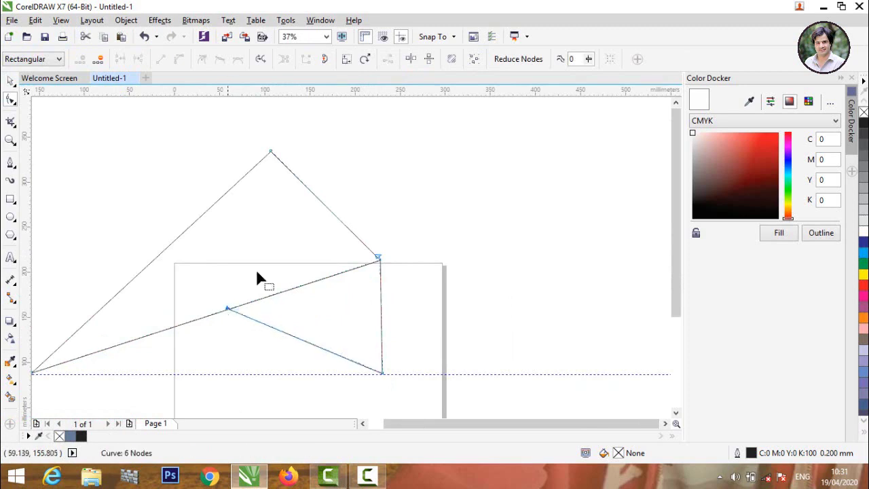
{"action": "left_click_drag", "start_coordinate": [271, 152], "coordinate": [232, 148]}
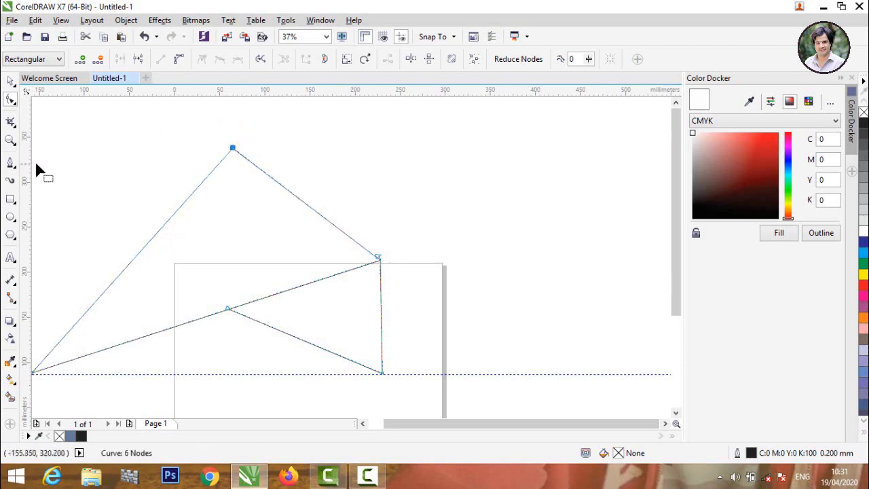
Step: Add a vertical guideline and snap the roof's peak node onto it
{"action": "left_click_drag", "start_coordinate": [31, 164], "coordinate": [229, 219]}
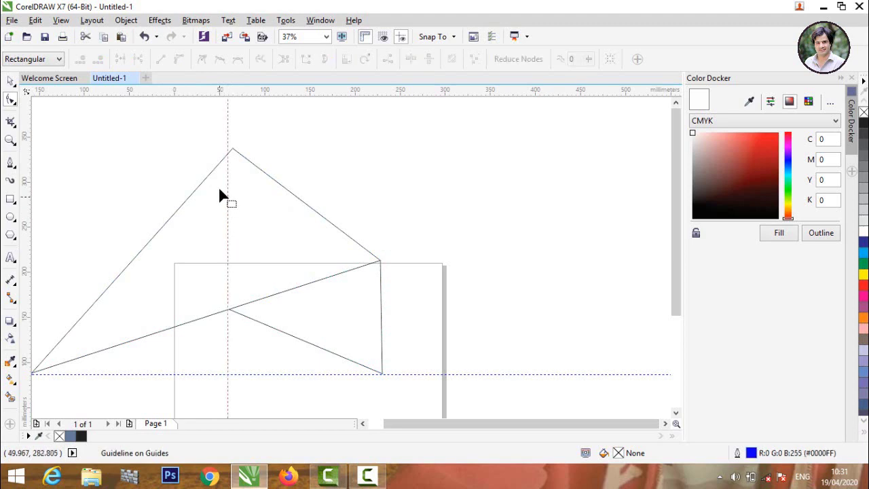
{"action": "left_click", "coordinate": [231, 149]}
{"action": "scroll", "coordinate": [227, 140], "scroll_direction": "up", "scroll_amount": 4}
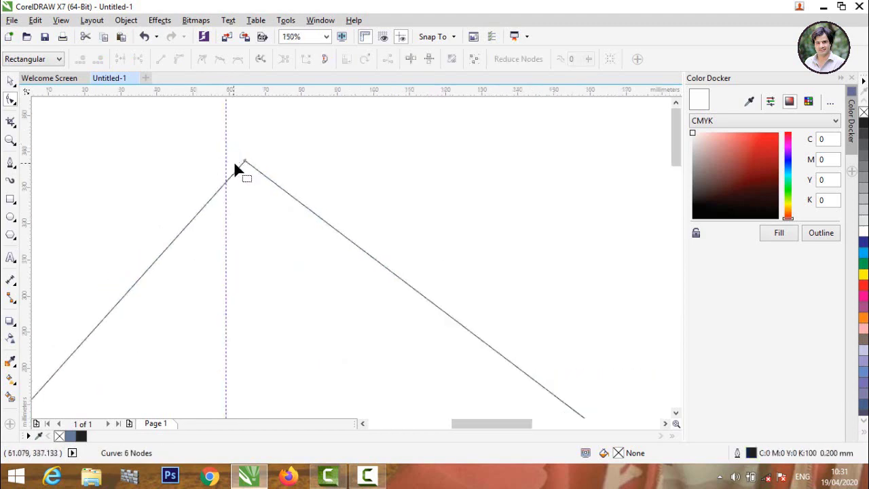
{"action": "left_click_drag", "start_coordinate": [245, 161], "coordinate": [225, 175]}
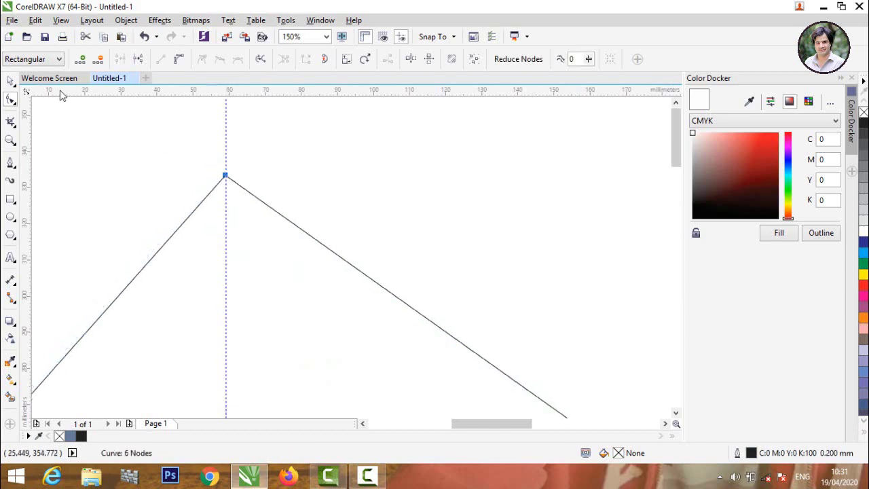
{"action": "left_click", "coordinate": [11, 82]}
Step: Delete the vertical and horizontal guidelines
{"action": "left_click", "coordinate": [439, 272]}
{"action": "scroll", "coordinate": [396, 336], "scroll_direction": "down", "scroll_amount": 4}
{"action": "scroll", "coordinate": [347, 390], "scroll_direction": "down", "scroll_amount": 2}
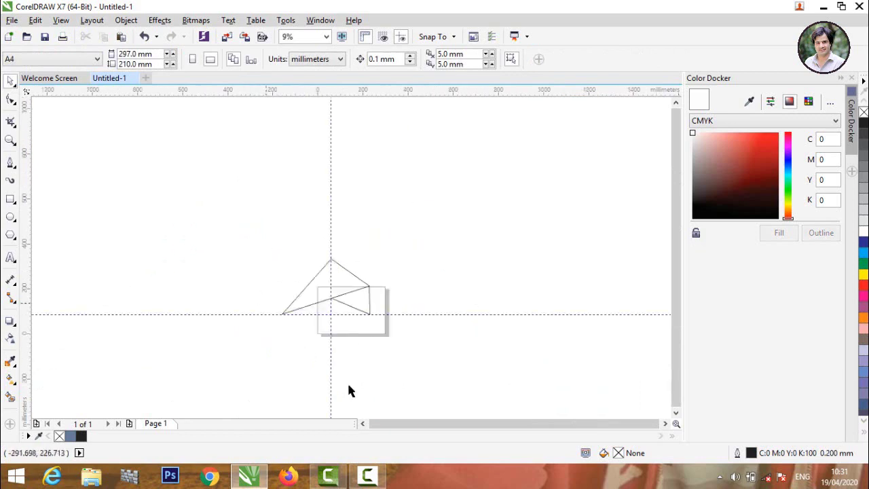
{"action": "scroll", "coordinate": [326, 306], "scroll_direction": "up", "scroll_amount": 3}
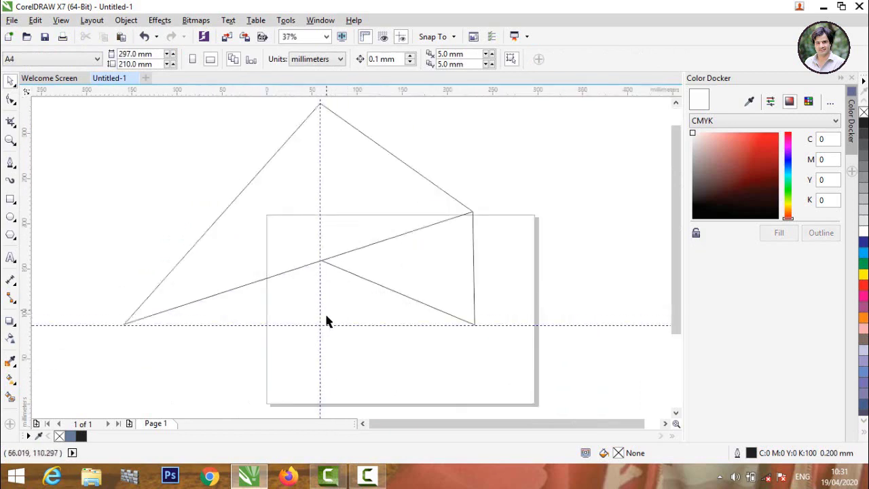
{"action": "left_click", "coordinate": [319, 317]}
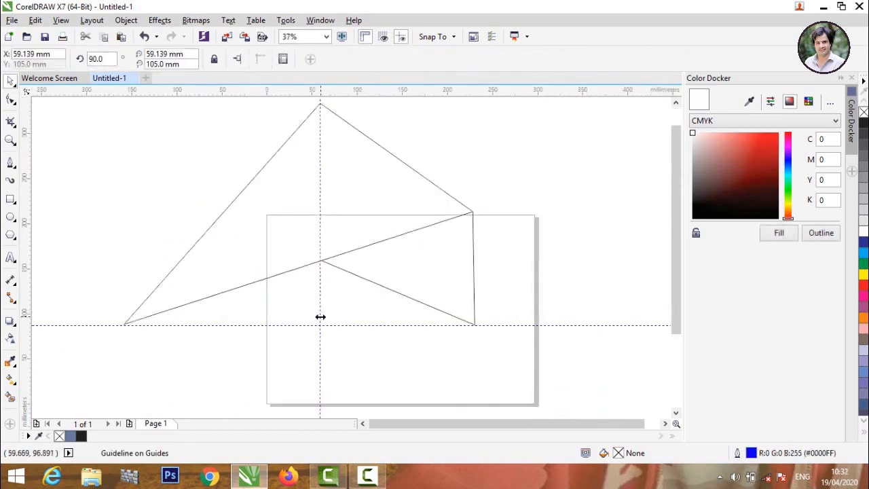
{"action": "key", "text": "Delete"}
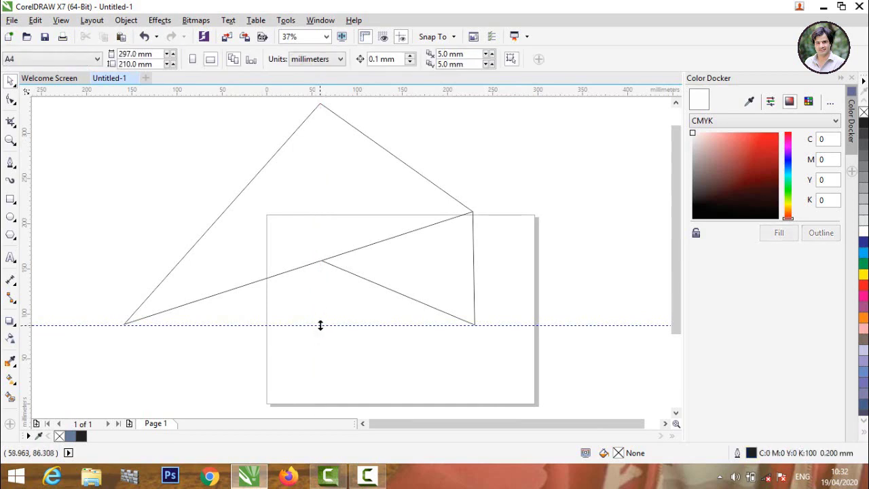
{"action": "left_click", "coordinate": [321, 325]}
{"action": "key", "text": "Delete"}
Step: Select the roof curve for node editing with the Shape tool (F10)
{"action": "left_click", "coordinate": [473, 214]}
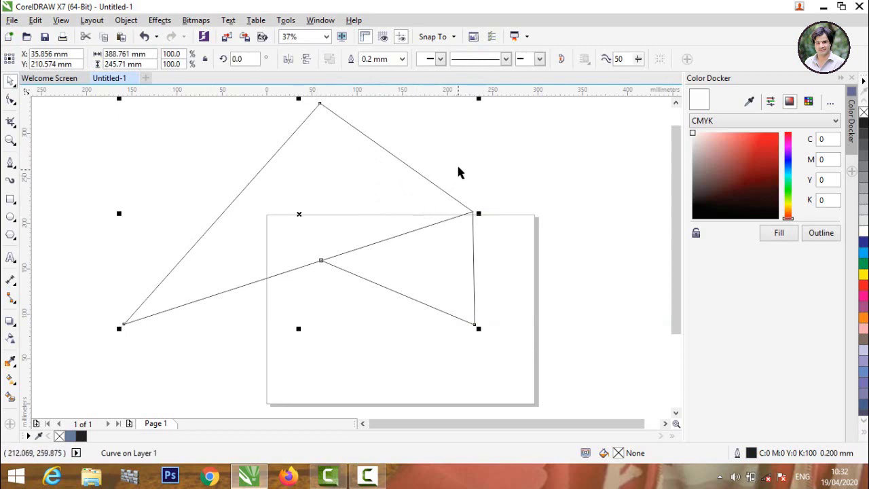
{"action": "scroll", "coordinate": [459, 173], "scroll_direction": "down", "scroll_amount": 1}
{"action": "scroll", "coordinate": [456, 165], "scroll_direction": "down", "scroll_amount": 1}
{"action": "scroll", "coordinate": [460, 151], "scroll_direction": "up", "scroll_amount": 2}
{"action": "scroll", "coordinate": [459, 151], "scroll_direction": "up", "scroll_amount": 2}
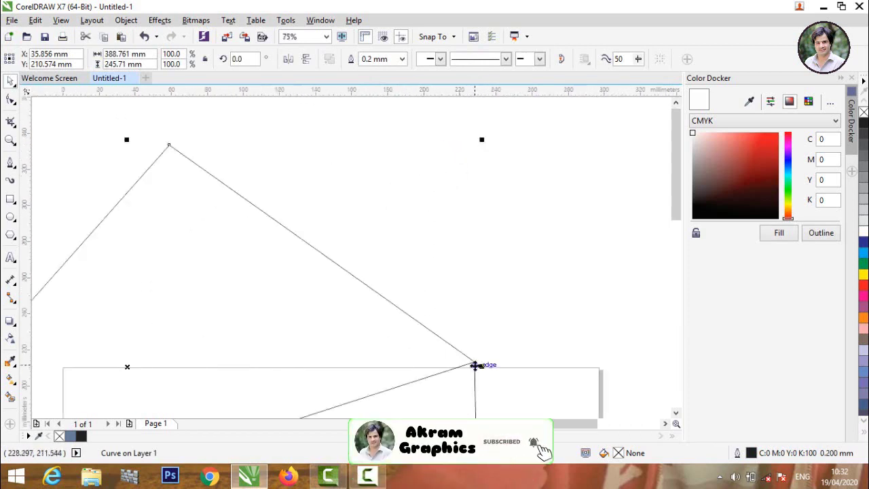
{"action": "key", "text": "F10"}
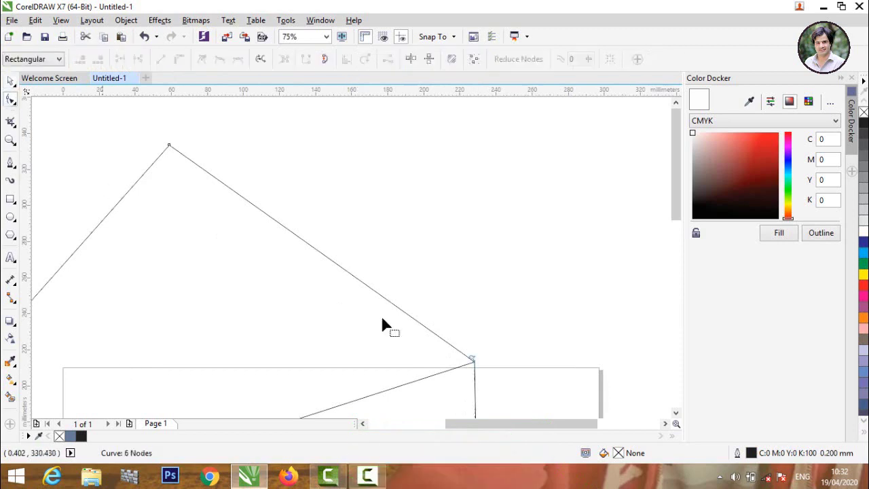
Step: Raise the lower-right corner node and lift the inner bottom node onto the sloping edge
{"action": "left_click_drag", "start_coordinate": [473, 364], "coordinate": [472, 285]}
{"action": "left_click_drag", "start_coordinate": [473, 364], "coordinate": [474, 288]}
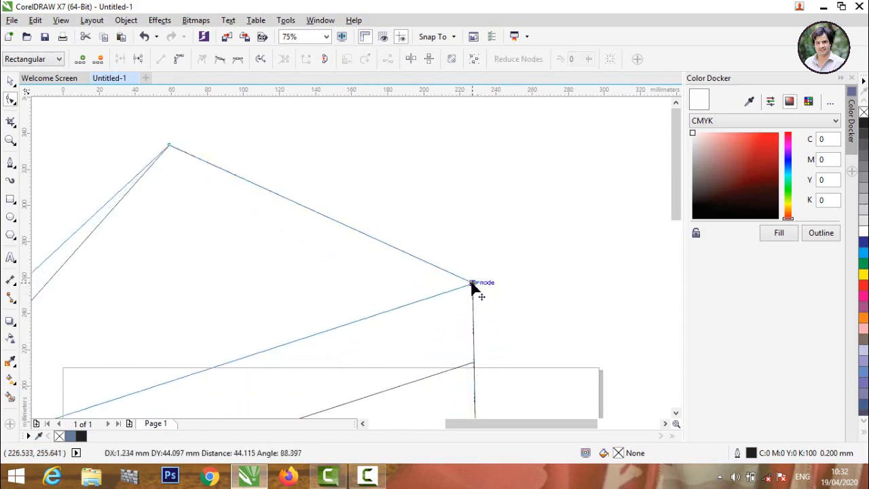
{"action": "scroll", "coordinate": [457, 271], "scroll_direction": "down", "scroll_amount": 4}
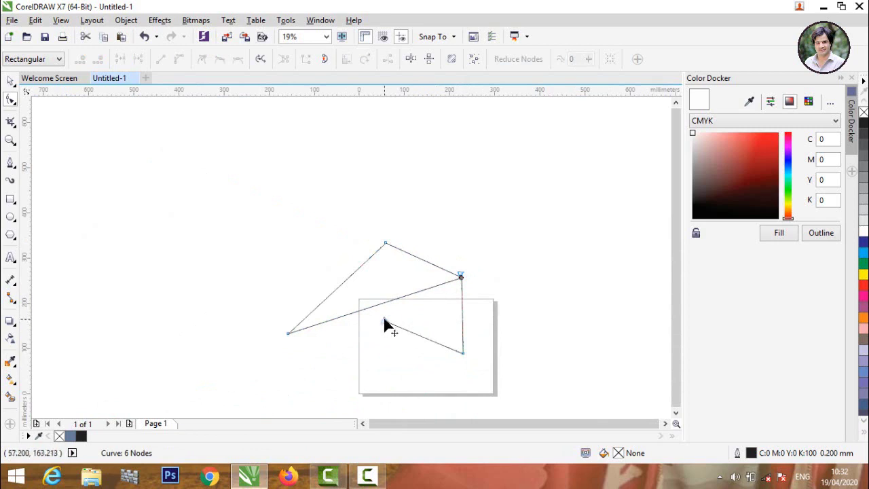
{"action": "scroll", "coordinate": [385, 322], "scroll_direction": "up", "scroll_amount": 2}
{"action": "left_click_drag", "start_coordinate": [387, 324], "coordinate": [386, 285]}
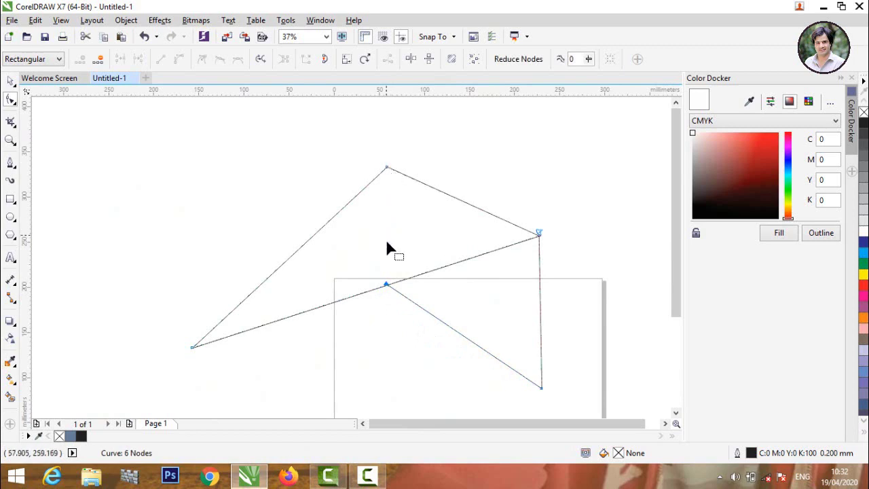
{"action": "scroll", "coordinate": [274, 319], "scroll_direction": "down", "scroll_amount": 2}
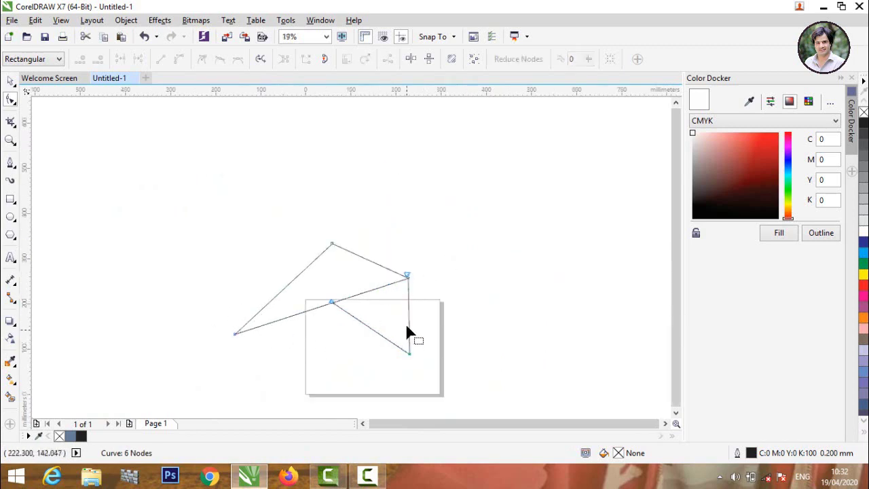
{"action": "left_click", "coordinate": [10, 80]}
Step: Move the roof outline up-left and scale it slightly smaller from a corner
{"action": "left_click", "coordinate": [332, 411]}
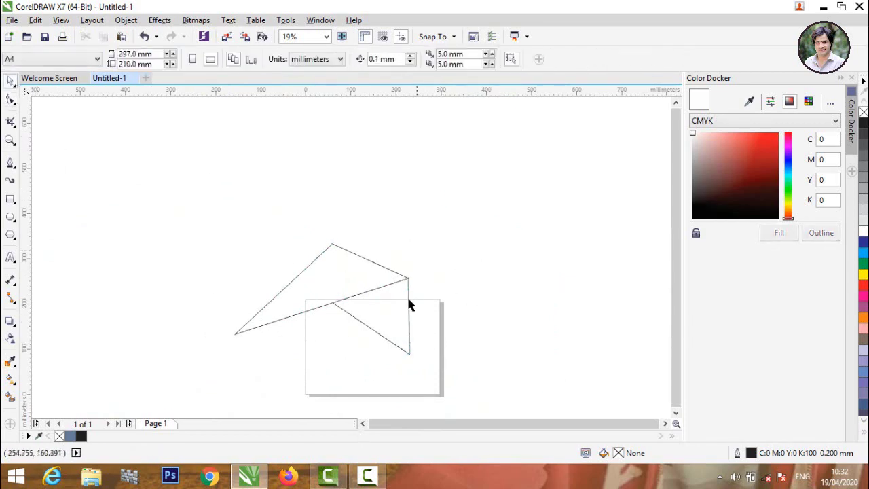
{"action": "scroll", "coordinate": [408, 304], "scroll_direction": "up", "scroll_amount": 2}
{"action": "mouse_move", "coordinate": [260, 231]}
{"action": "left_mouse_down"}
{"action": "mouse_move", "coordinate": [214, 197]}
{"action": "mouse_move", "coordinate": [278, 223]}
{"action": "left_mouse_up"}
{"action": "scroll", "coordinate": [267, 178], "scroll_direction": "down", "scroll_amount": 3}
{"action": "scroll", "coordinate": [249, 179], "scroll_direction": "down", "scroll_amount": 1}
{"action": "left_click_drag", "start_coordinate": [225, 195], "coordinate": [253, 217]}
{"action": "scroll", "coordinate": [316, 243], "scroll_direction": "up", "scroll_amount": 4}
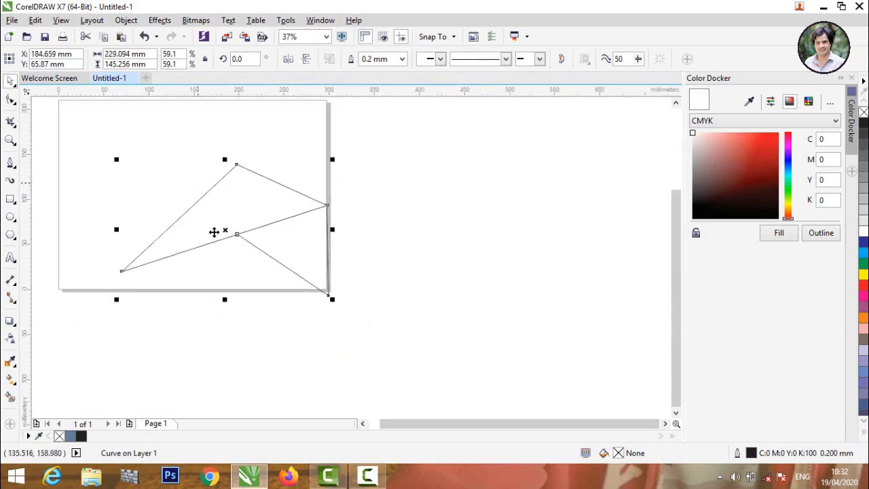
{"action": "scroll", "coordinate": [194, 165], "scroll_direction": "up", "scroll_amount": 4}
{"action": "scroll", "coordinate": [247, 228], "scroll_direction": "down", "scroll_amount": 4}
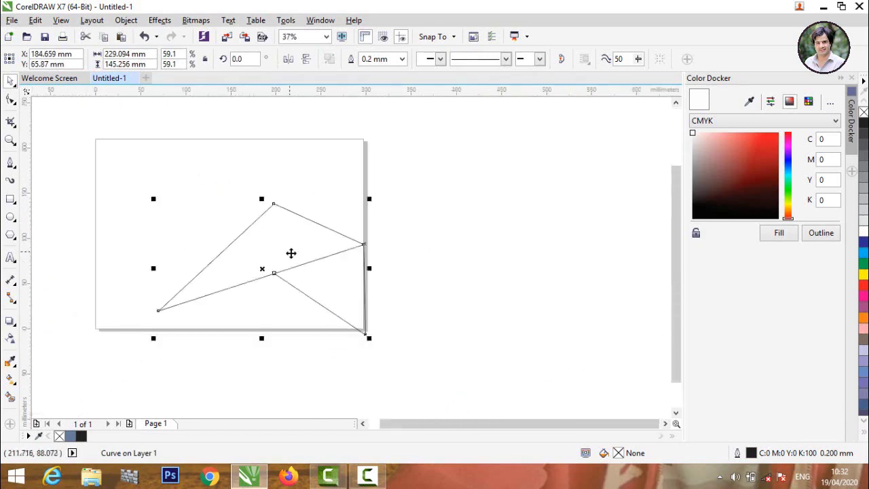
Step: Nudge the roof into its final spot at about 229 × 145 mm
{"action": "mouse_move", "coordinate": [291, 251]}
{"action": "left_mouse_down"}
{"action": "mouse_move", "coordinate": [243, 223]}
{"action": "mouse_move", "coordinate": [188, 165]}
{"action": "left_mouse_up"}
{"action": "scroll", "coordinate": [198, 178], "scroll_direction": "up", "scroll_amount": 4}
{"action": "scroll", "coordinate": [198, 177], "scroll_direction": "down", "scroll_amount": 4}
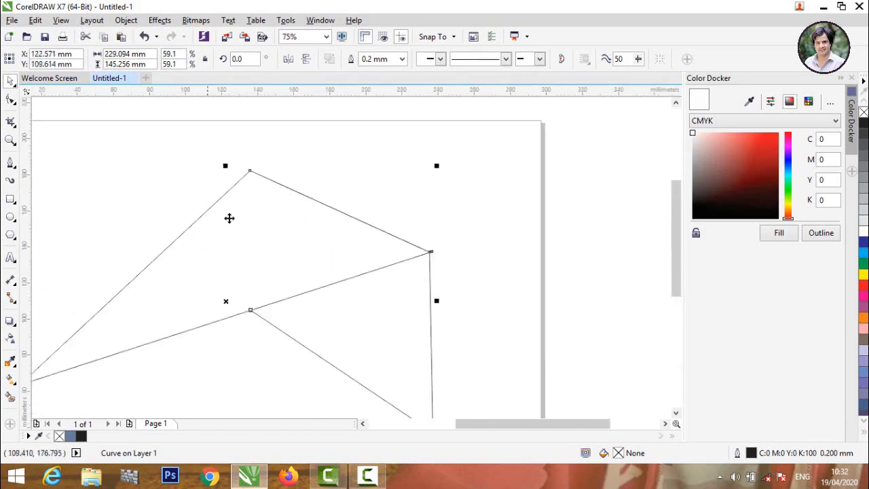
{"action": "left_click_drag", "start_coordinate": [268, 272], "coordinate": [314, 216]}
{"action": "left_click", "coordinate": [547, 295]}
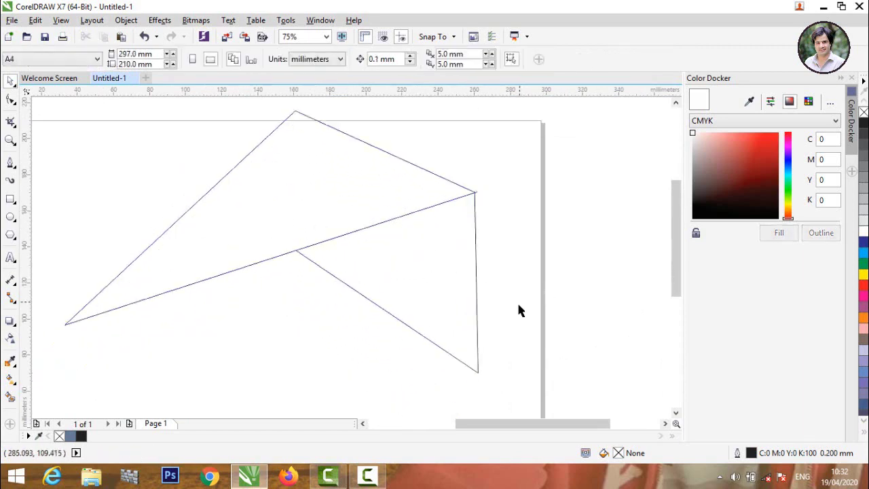
Step: Move the roof's inner middle node down-left and its top node left
{"action": "left_click", "coordinate": [337, 278]}
{"action": "left_click", "coordinate": [11, 98]}
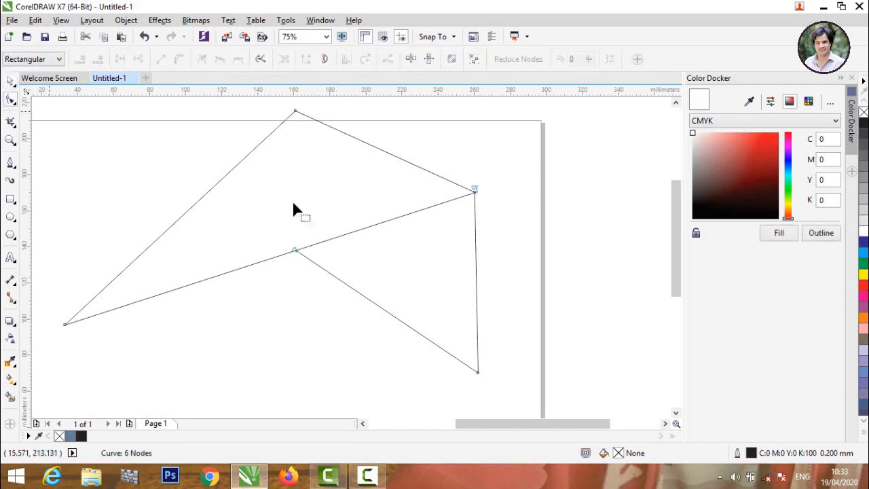
{"action": "left_click_drag", "start_coordinate": [294, 251], "coordinate": [260, 267]}
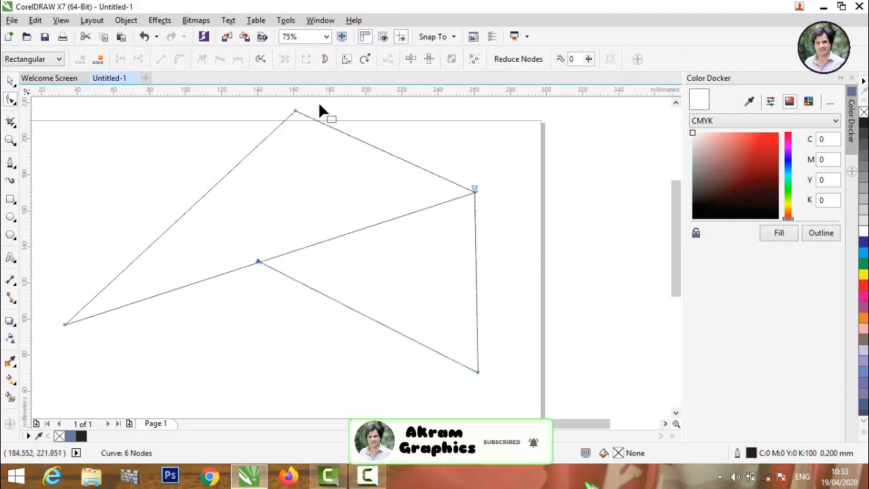
{"action": "left_click_drag", "start_coordinate": [294, 113], "coordinate": [270, 113]}
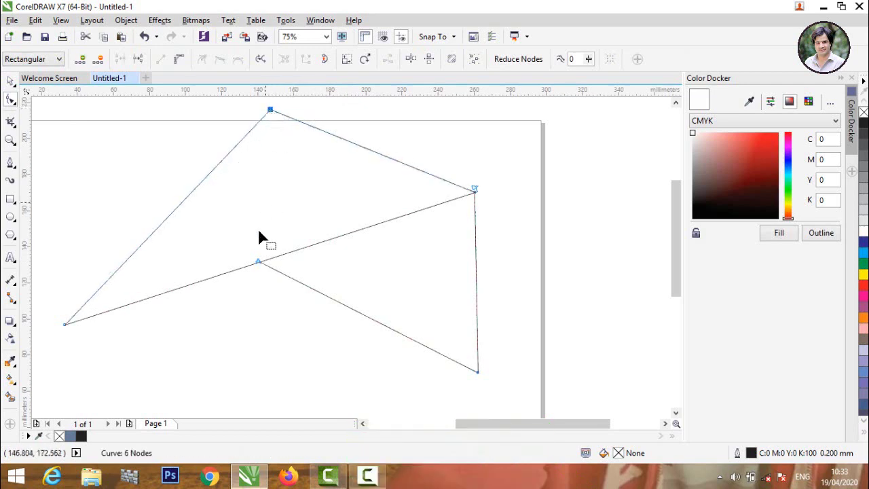
{"action": "scroll", "coordinate": [258, 231], "scroll_direction": "down", "scroll_amount": 1}
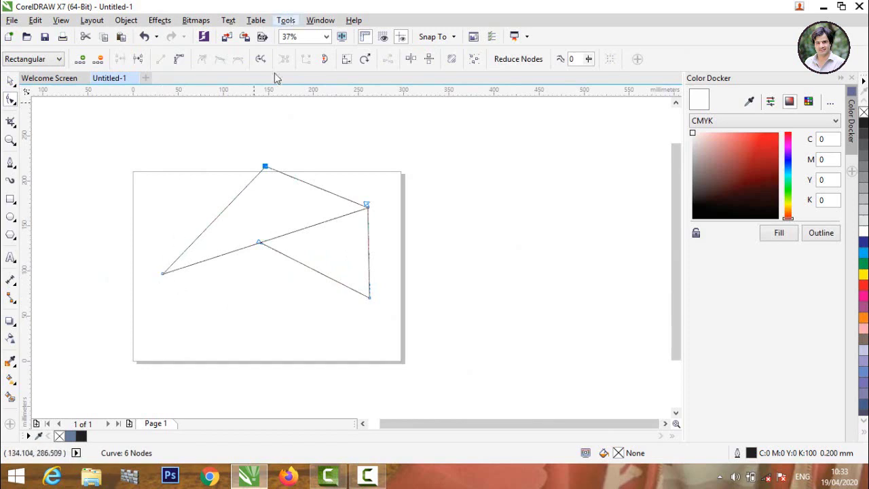
Step: Add a horizontal guide along the roof base and snap the left corner onto it
{"action": "left_click_drag", "start_coordinate": [281, 97], "coordinate": [286, 297]}
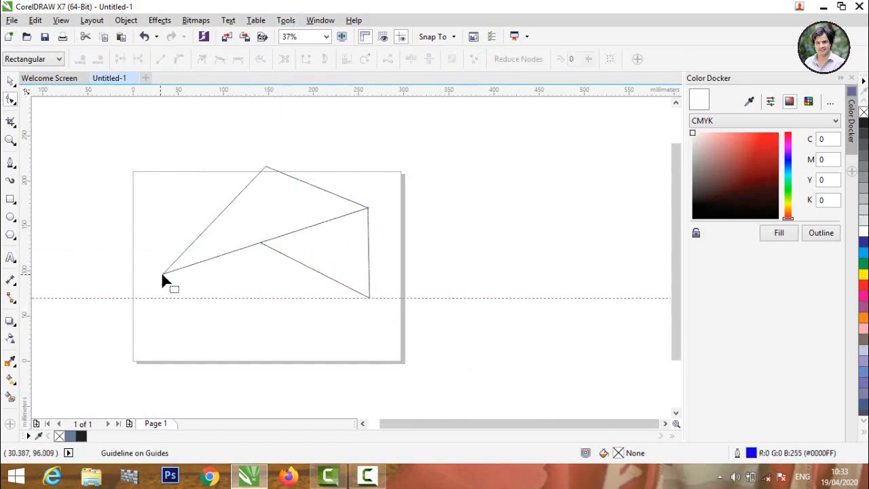
{"action": "left_click_drag", "start_coordinate": [163, 272], "coordinate": [124, 296]}
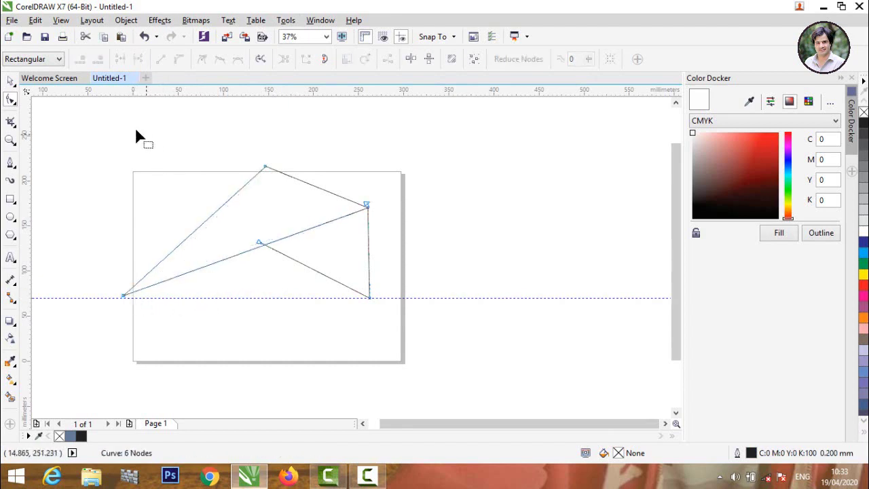
{"action": "left_click", "coordinate": [10, 81]}
{"action": "left_click", "coordinate": [241, 146]}
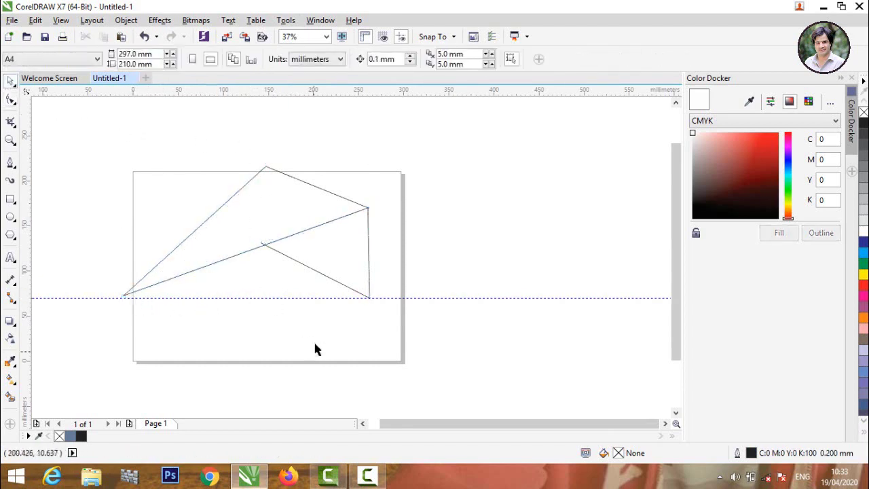
Step: Snap the roof's inner junction node onto the long slanted edge intersection
{"action": "left_click", "coordinate": [274, 251]}
{"action": "left_click", "coordinate": [10, 100]}
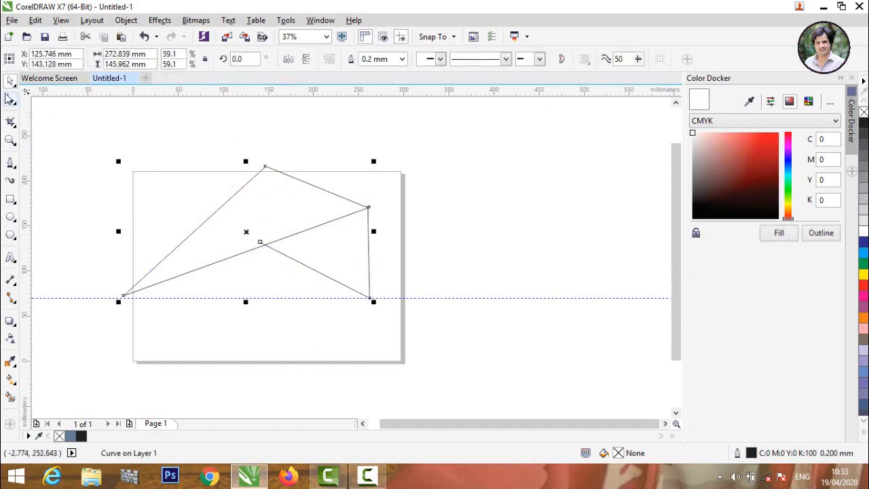
{"action": "scroll", "coordinate": [255, 238], "scroll_direction": "up", "scroll_amount": 1}
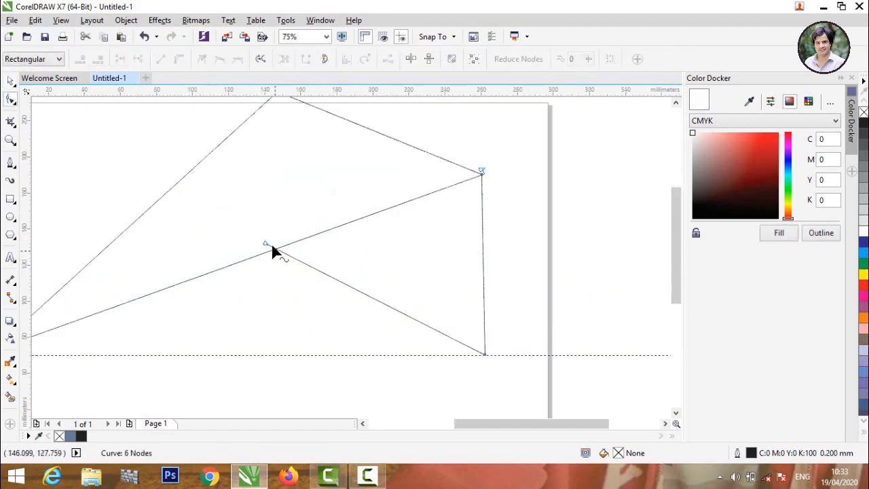
{"action": "scroll", "coordinate": [271, 249], "scroll_direction": "up", "scroll_amount": 1}
{"action": "left_click_drag", "start_coordinate": [259, 243], "coordinate": [278, 253]}
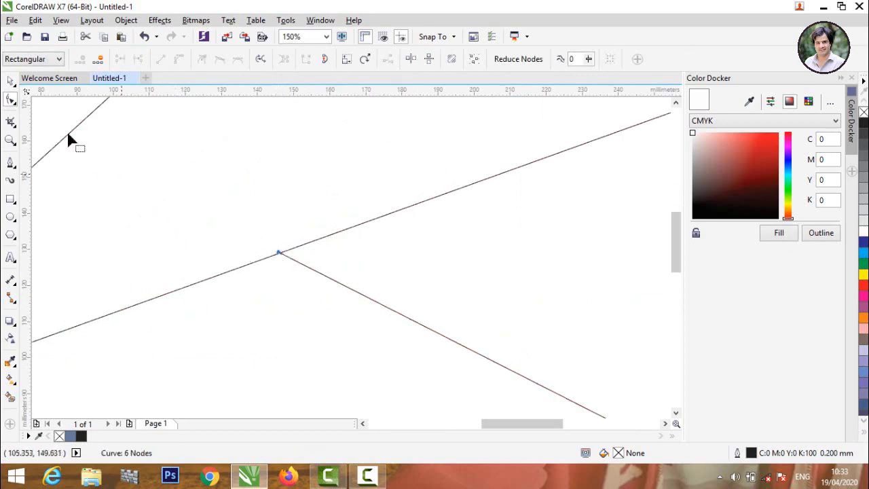
{"action": "left_click", "coordinate": [10, 80]}
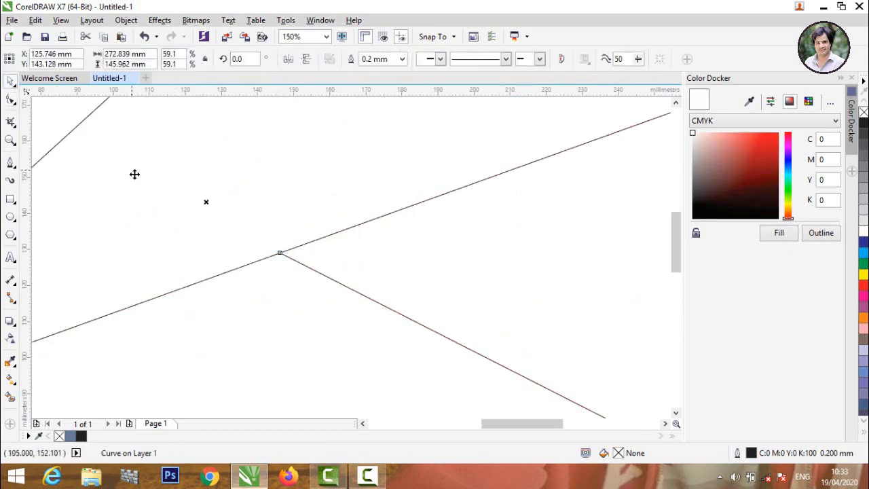
{"action": "scroll", "coordinate": [135, 174], "scroll_direction": "down", "scroll_amount": 2}
{"action": "left_click", "coordinate": [457, 260]}
{"action": "scroll", "coordinate": [110, 202], "scroll_direction": "down", "scroll_amount": 1}
{"action": "scroll", "coordinate": [112, 207], "scroll_direction": "up", "scroll_amount": 1}
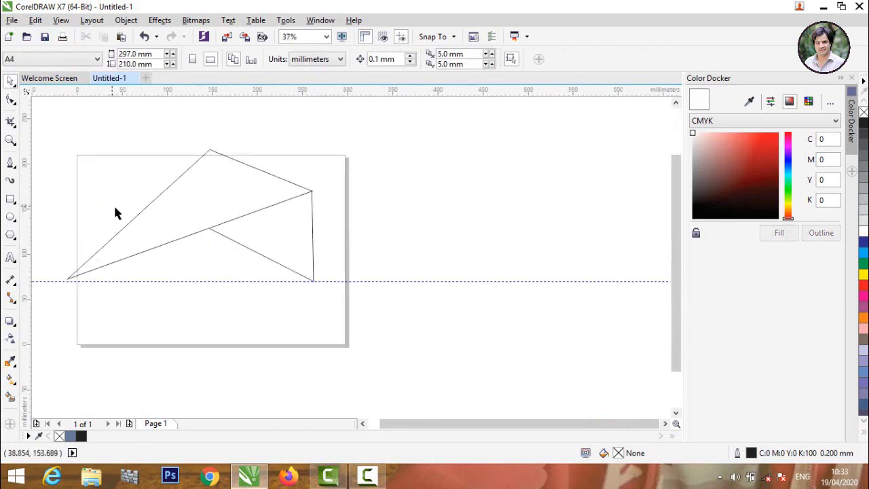
Step: Draw a line from the roof's right corner and snap its end onto the inner sloping edge
{"action": "left_click", "coordinate": [11, 163]}
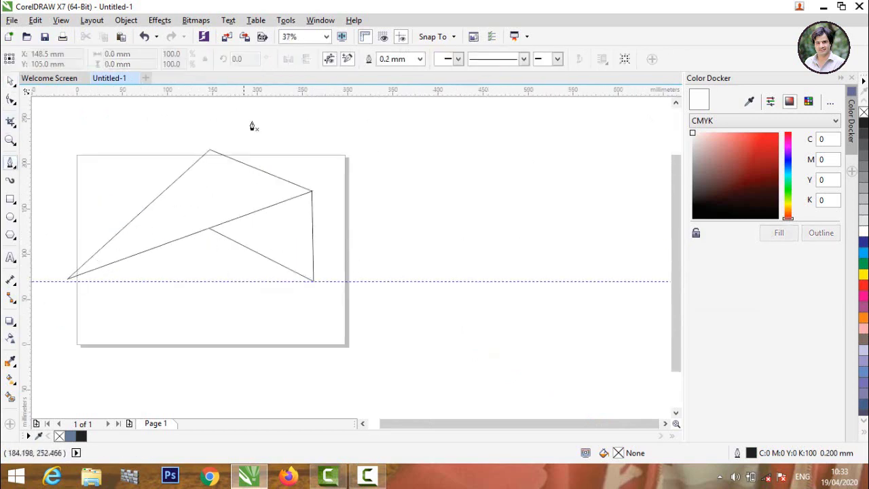
{"action": "double_click", "coordinate": [311, 191]}
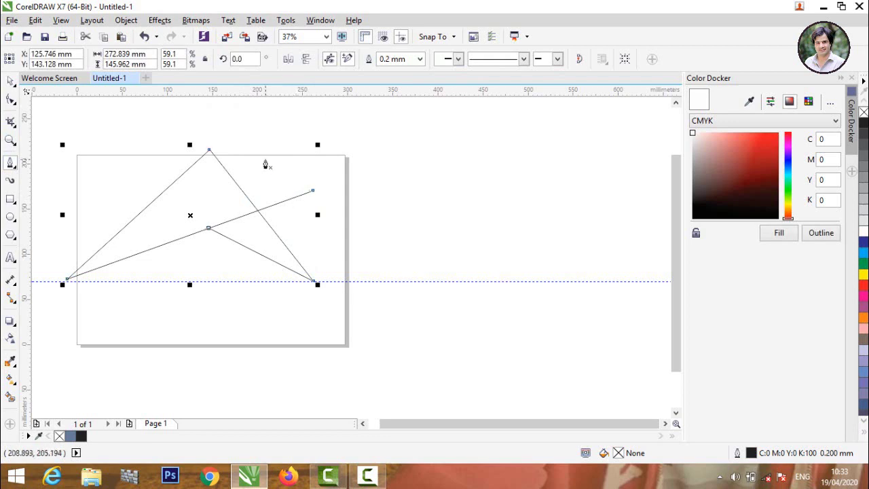
{"action": "key", "text": "ctrl+z"}
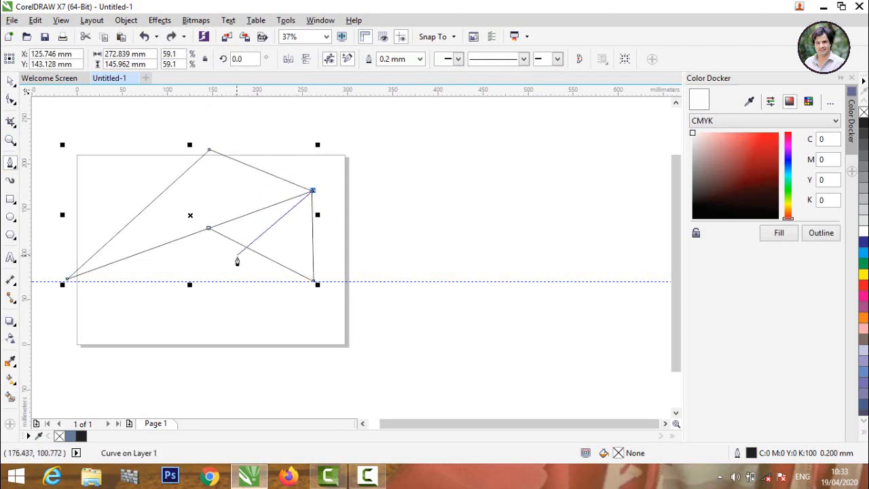
{"action": "left_click", "coordinate": [238, 253]}
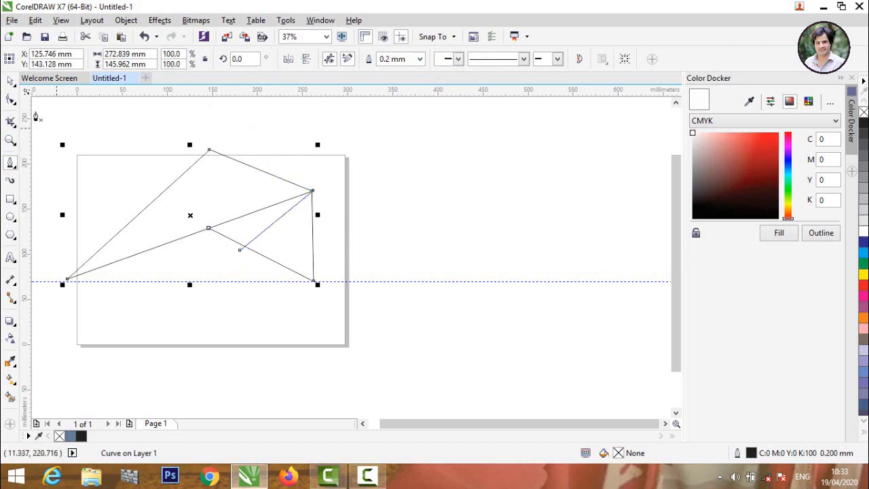
{"action": "left_click", "coordinate": [10, 99]}
{"action": "scroll", "coordinate": [197, 250], "scroll_direction": "up", "scroll_amount": 5}
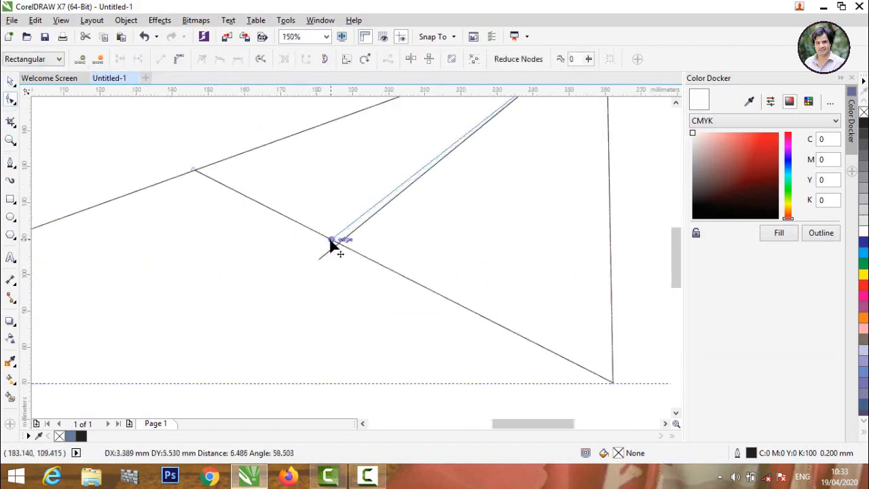
{"action": "left_click_drag", "start_coordinate": [318, 257], "coordinate": [337, 242]}
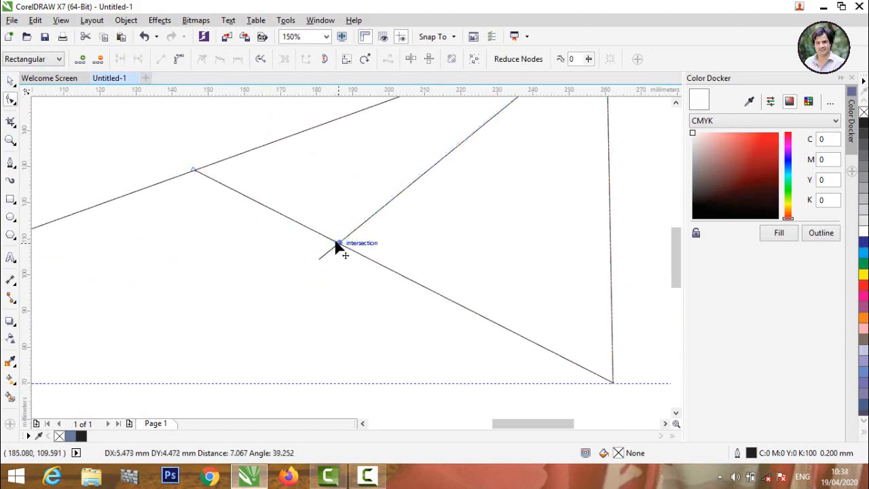
{"action": "scroll", "coordinate": [336, 243], "scroll_direction": "down", "scroll_amount": 2}
{"action": "scroll", "coordinate": [334, 243], "scroll_direction": "down", "scroll_amount": 2}
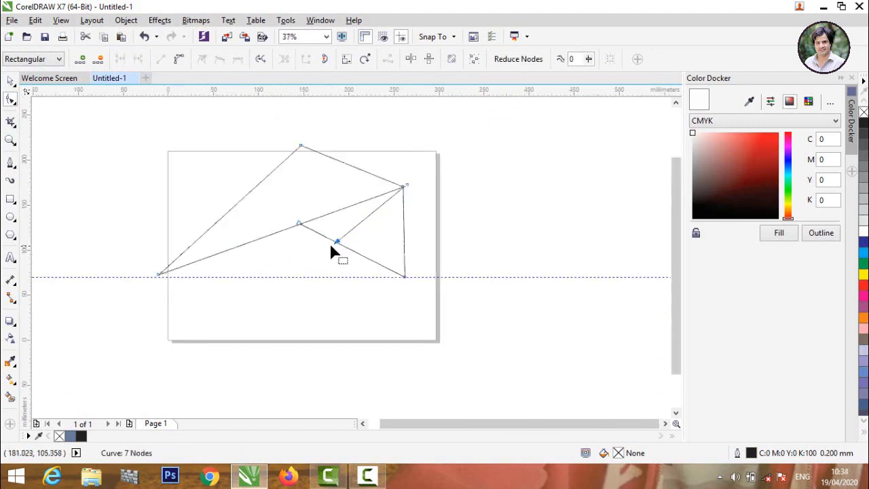
Step: Smart Fill the upper, lower-right and middle roof regions with slate blue C40 M20 Y0 K40
{"action": "left_click", "coordinate": [9, 85]}
{"action": "left_click", "coordinate": [109, 179]}
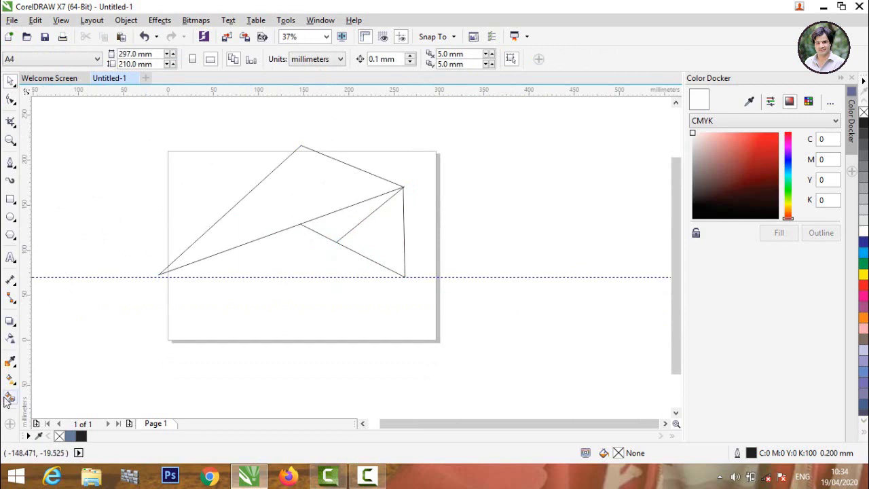
{"action": "left_click", "coordinate": [10, 398]}
{"action": "left_click", "coordinate": [239, 228]}
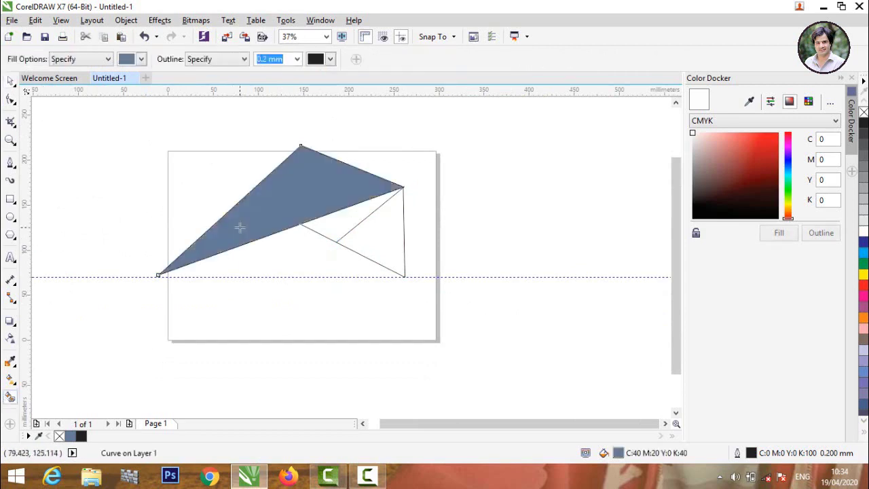
{"action": "left_click", "coordinate": [373, 250]}
{"action": "left_click", "coordinate": [345, 223]}
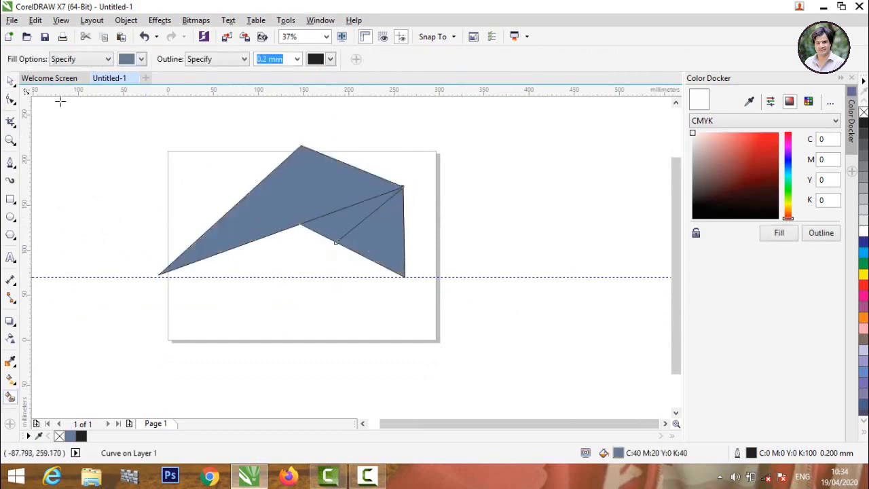
{"action": "left_click", "coordinate": [10, 81]}
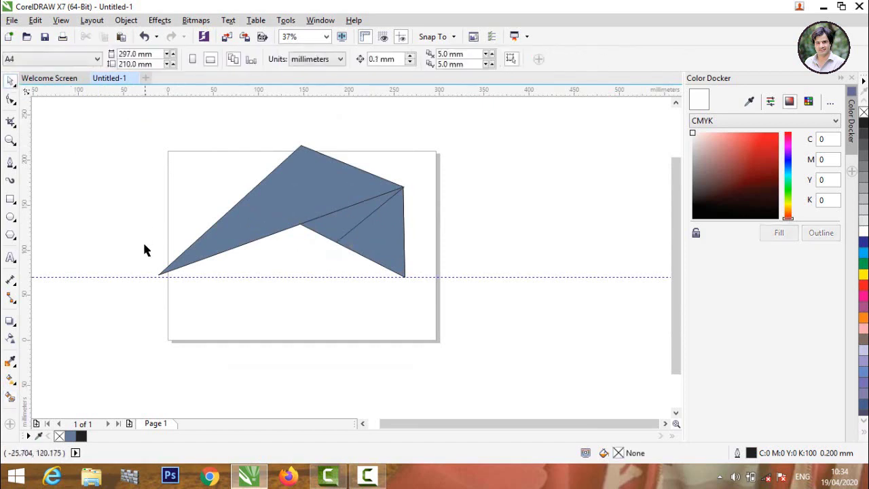
Step: Draw a square left of the roof and place a second square beside it
{"action": "left_click", "coordinate": [11, 199]}
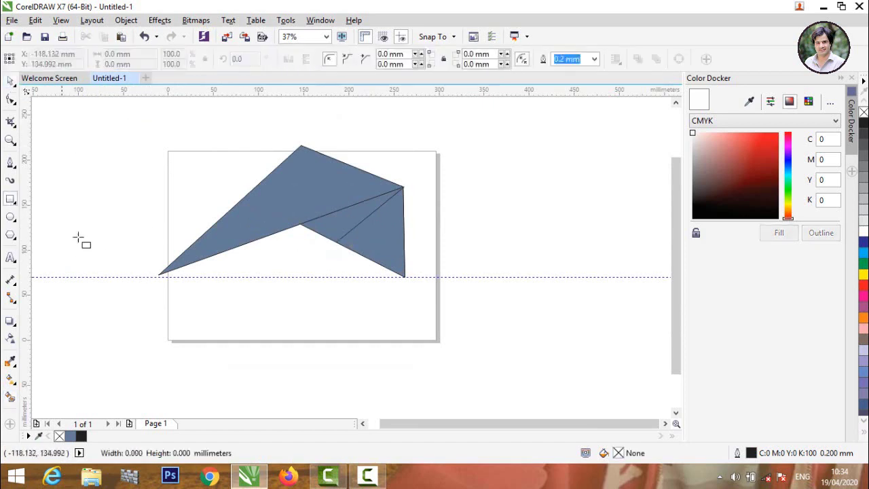
{"action": "left_click_drag", "start_coordinate": [62, 218], "coordinate": [122, 277]}
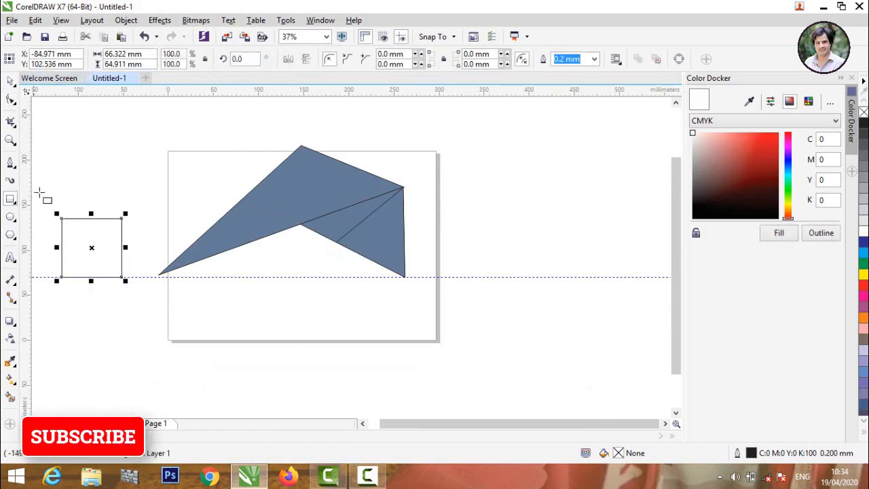
{"action": "left_click", "coordinate": [10, 80]}
{"action": "left_click", "coordinate": [56, 121]}
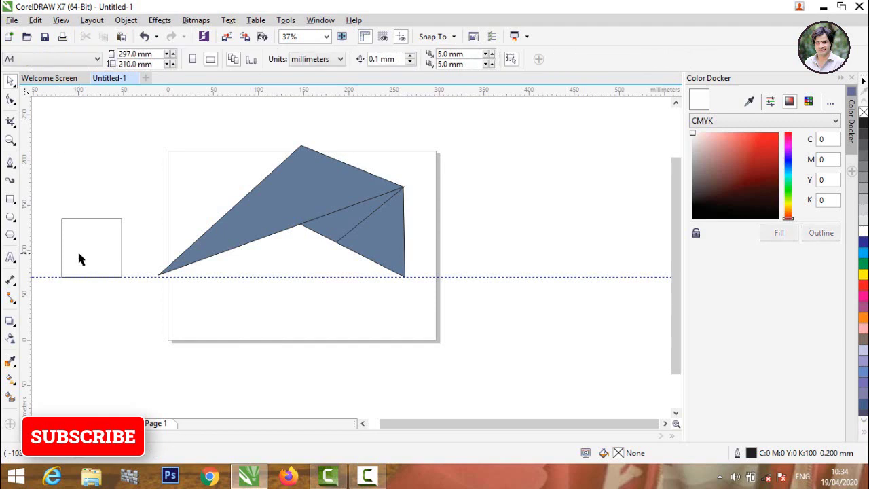
{"action": "mouse_move", "coordinate": [78, 258]}
{"action": "left_mouse_down"}
{"action": "mouse_move", "coordinate": [82, 197]}
{"action": "mouse_move", "coordinate": [85, 207]}
{"action": "mouse_move", "coordinate": [137, 192]}
{"action": "left_mouse_up"}
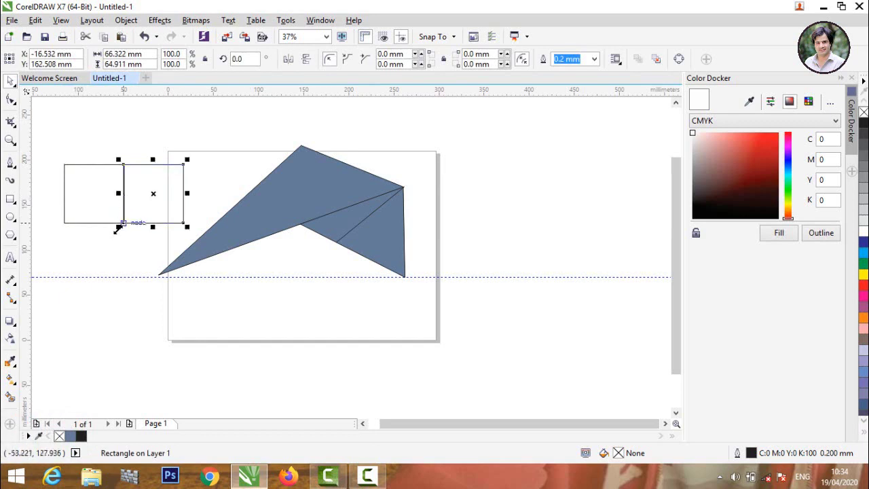
Step: Duplicate the pair of squares below and align their edges into a 2x2 grid
{"action": "left_click_drag", "start_coordinate": [86, 160], "coordinate": [320, 283]}
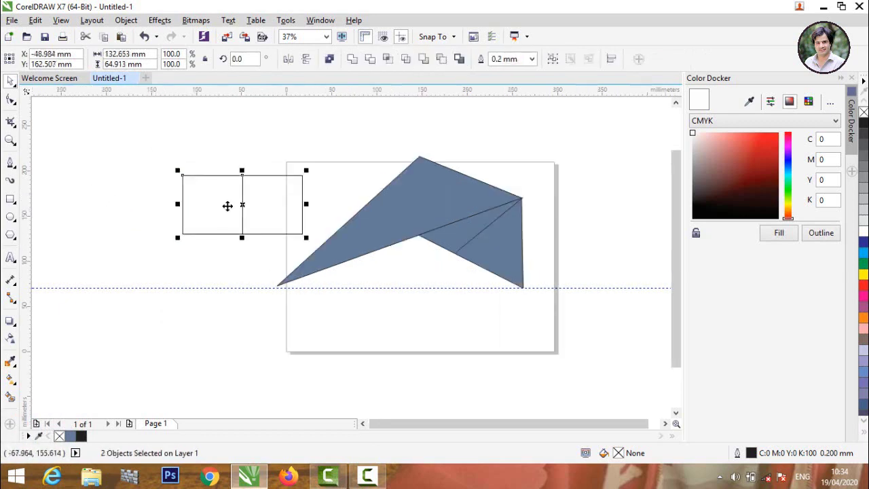
{"action": "left_click_drag", "start_coordinate": [237, 205], "coordinate": [244, 263]}
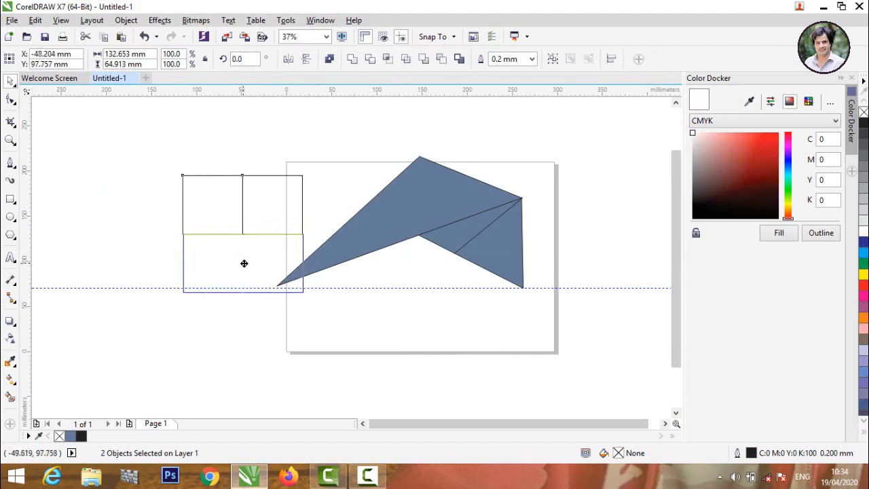
{"action": "scroll", "coordinate": [244, 264], "scroll_direction": "up", "scroll_amount": 5}
{"action": "left_click_drag", "start_coordinate": [302, 271], "coordinate": [298, 269]}
{"action": "left_click", "coordinate": [258, 203]}
{"action": "scroll", "coordinate": [258, 202], "scroll_direction": "down", "scroll_amount": 4}
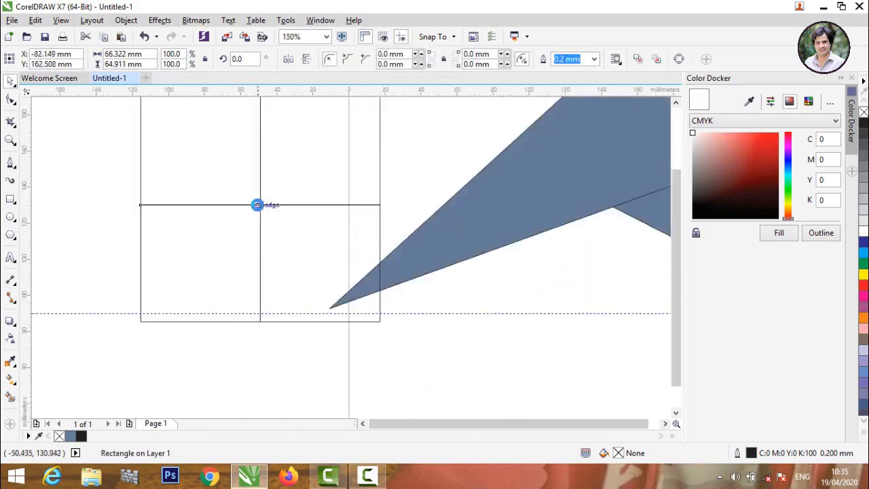
{"action": "scroll", "coordinate": [258, 202], "scroll_direction": "down", "scroll_amount": 2}
{"action": "left_click", "coordinate": [146, 140]}
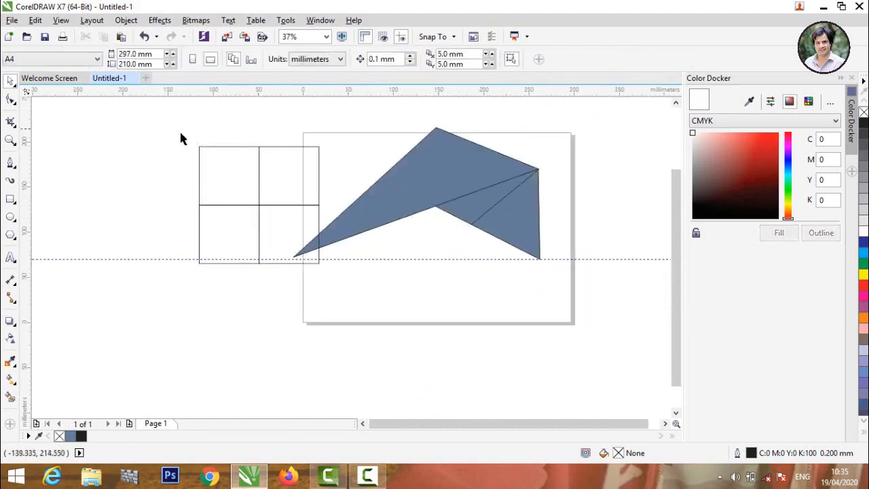
{"action": "scroll", "coordinate": [197, 203], "scroll_direction": "down", "scroll_amount": 1}
Step: Group the four rectangles, shrink the grid to about a third, and move it under the roof
{"action": "left_click_drag", "start_coordinate": [275, 217], "coordinate": [318, 303]}
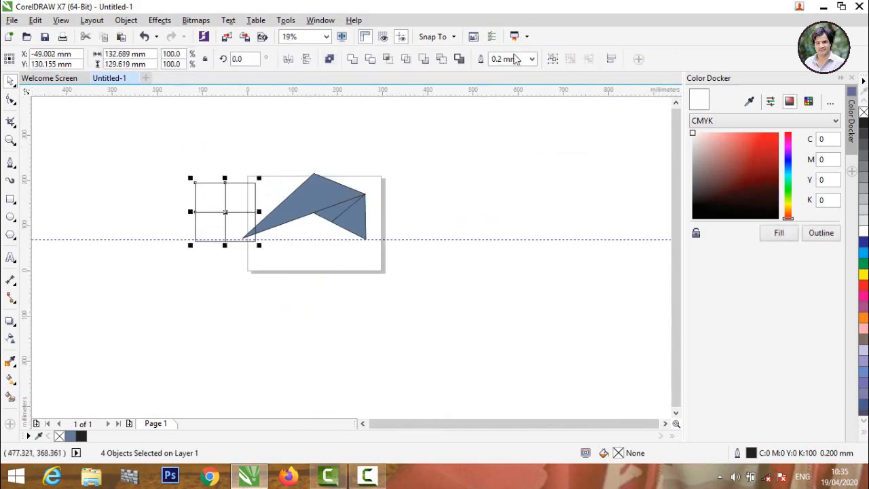
{"action": "left_click", "coordinate": [553, 59]}
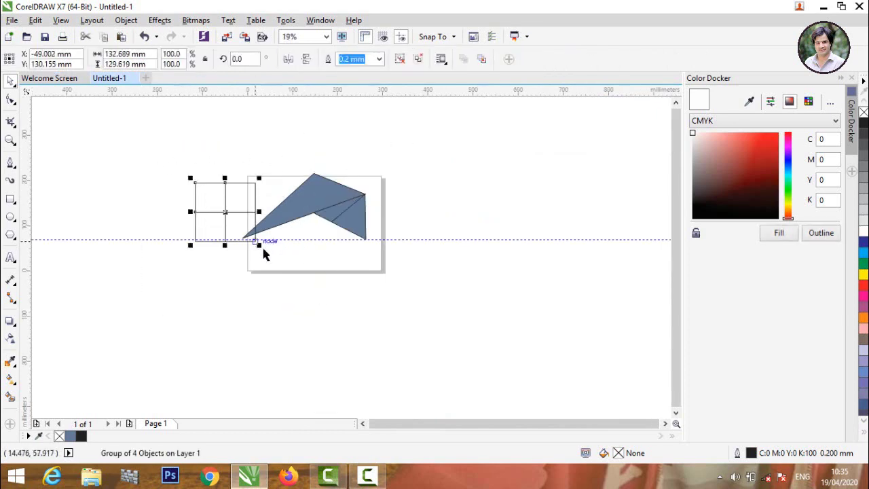
{"action": "left_click_drag", "start_coordinate": [258, 247], "coordinate": [223, 206]}
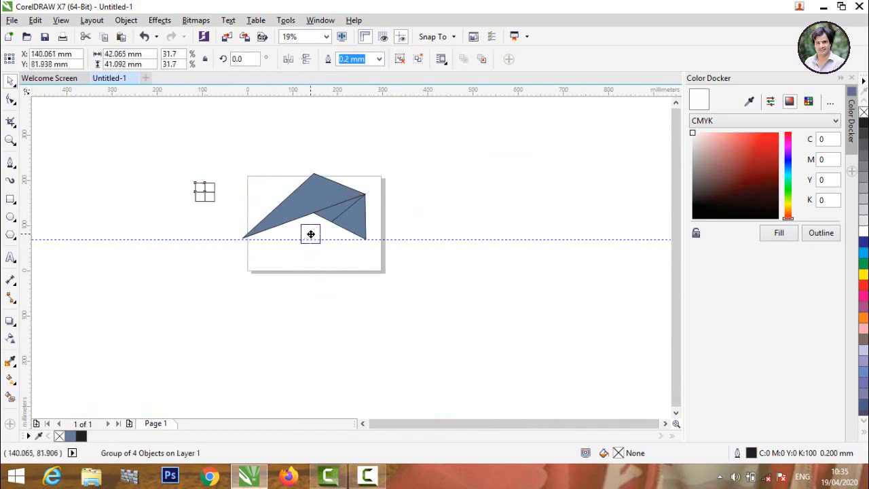
{"action": "left_click_drag", "start_coordinate": [210, 197], "coordinate": [309, 234]}
Step: Delete the horizontal guideline and minimize CorelDRAW to the desktop
{"action": "left_click", "coordinate": [398, 234]}
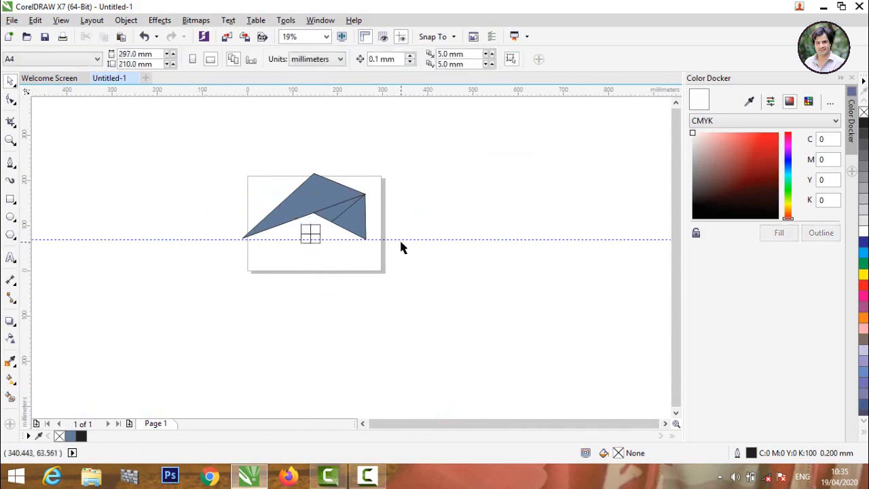
{"action": "left_click", "coordinate": [401, 239]}
{"action": "key", "text": "Delete"}
{"action": "scroll", "coordinate": [318, 195], "scroll_direction": "up", "scroll_amount": 1}
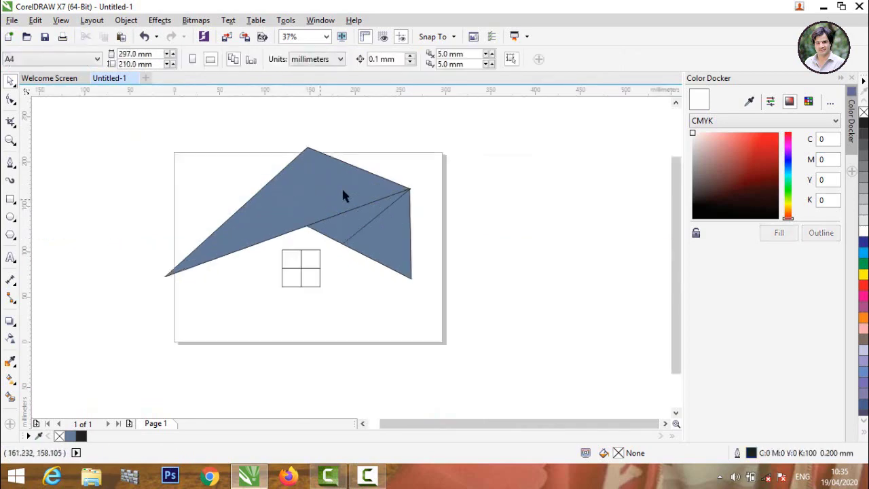
{"action": "left_click", "coordinate": [821, 7]}
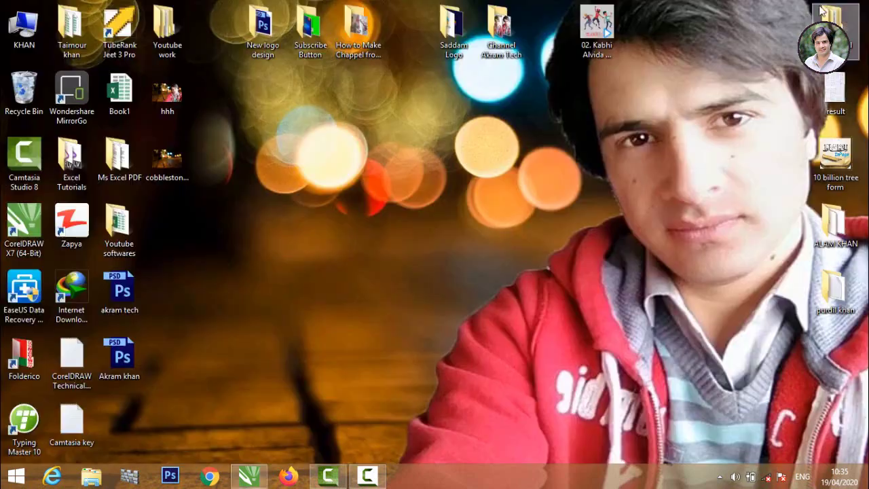
Step: Open Youtube work > Colour Shades and drag the first green shade image into the CorelDRAW page
{"action": "double_click", "coordinate": [182, 23]}
{"action": "double_click", "coordinate": [490, 128]}
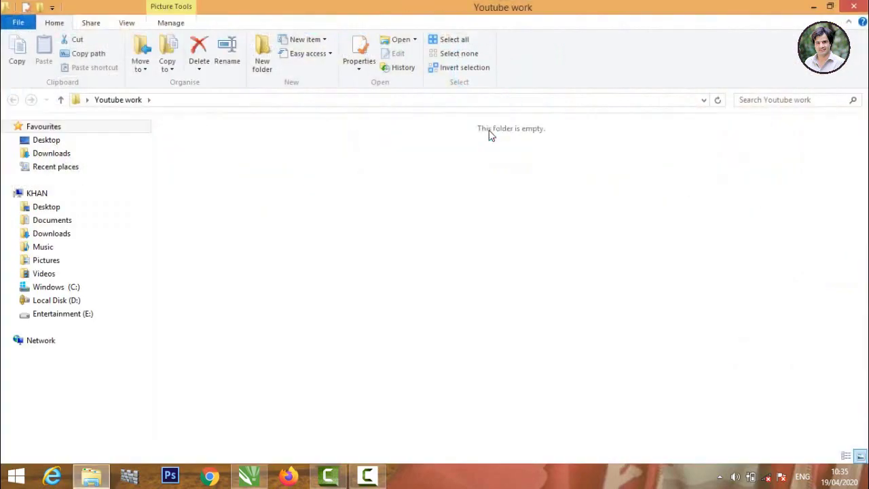
{"action": "mouse_move", "coordinate": [189, 138]}
{"action": "left_mouse_down"}
{"action": "mouse_move", "coordinate": [386, 450]}
{"action": "mouse_move", "coordinate": [562, 228]}
{"action": "mouse_move", "coordinate": [450, 253]}
{"action": "left_mouse_up"}
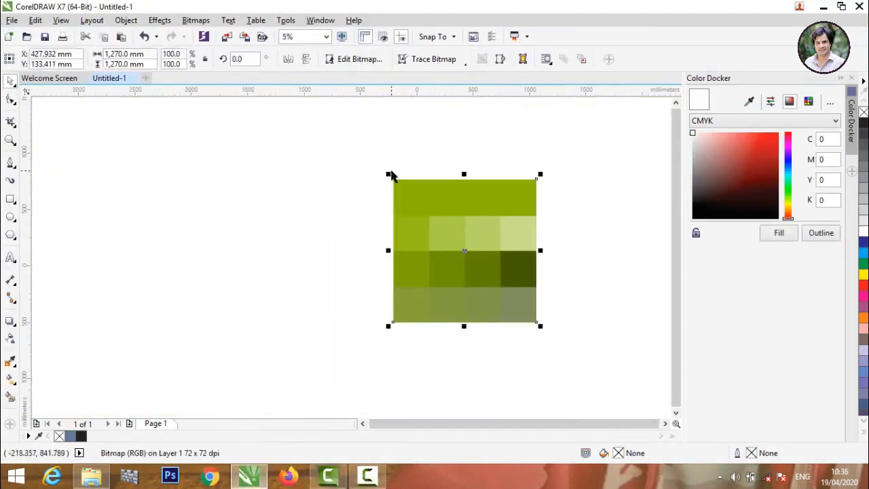
Step: Move the green colour-swatch image beside the house and select it
{"action": "scroll", "coordinate": [341, 262], "scroll_direction": "up", "scroll_amount": 1}
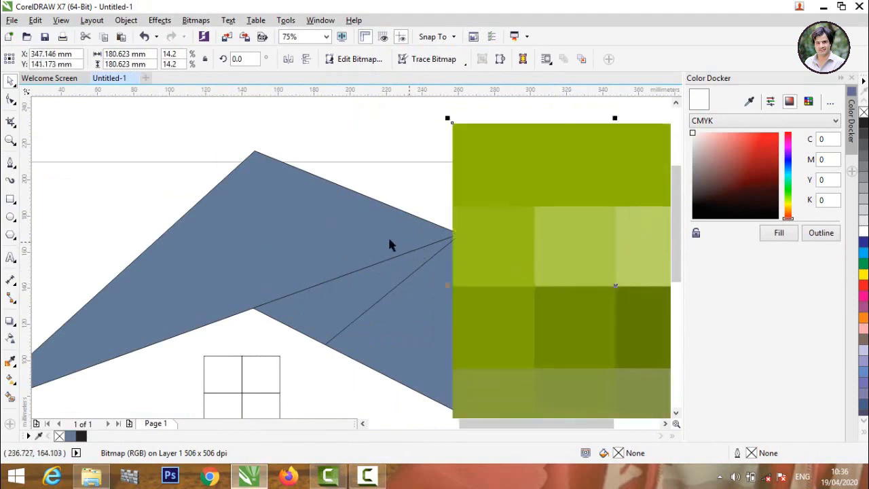
{"action": "scroll", "coordinate": [388, 244], "scroll_direction": "down", "scroll_amount": 2}
{"action": "left_click_drag", "start_coordinate": [398, 247], "coordinate": [439, 228]}
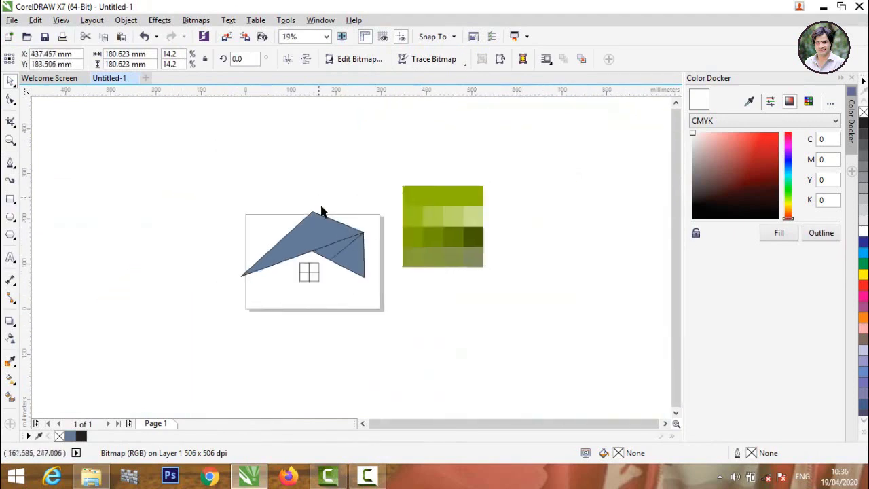
{"action": "left_click", "coordinate": [322, 212]}
{"action": "scroll", "coordinate": [350, 248], "scroll_direction": "up", "scroll_amount": 1}
{"action": "left_click", "coordinate": [552, 213]}
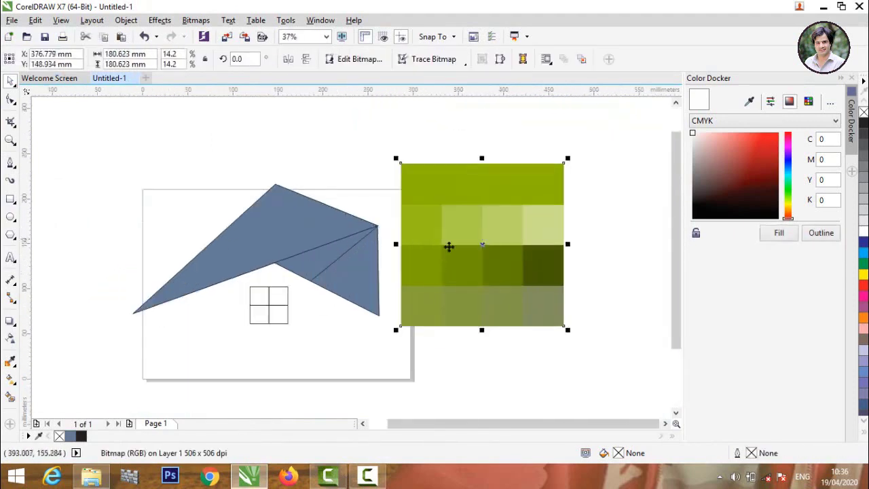
Step: Fill the right roof piece and large left roof shape with olive #627F00 sampled from the swatch
{"action": "left_click", "coordinate": [370, 274]}
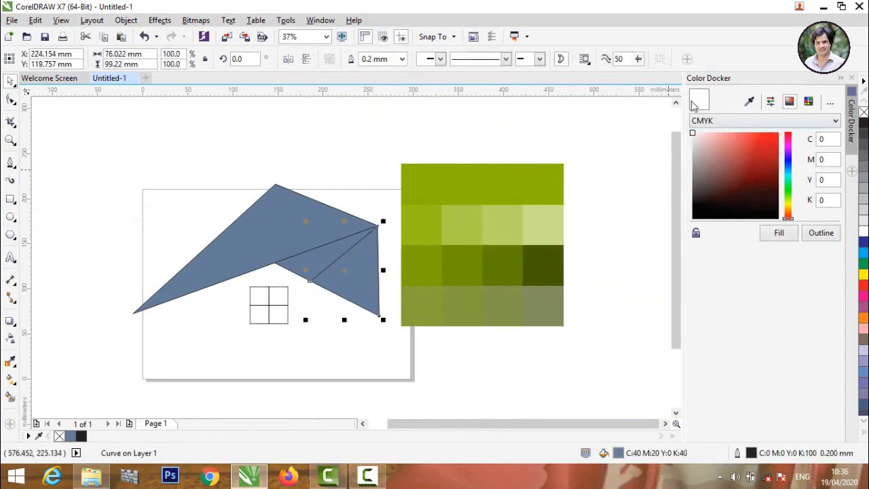
{"action": "left_click", "coordinate": [751, 101]}
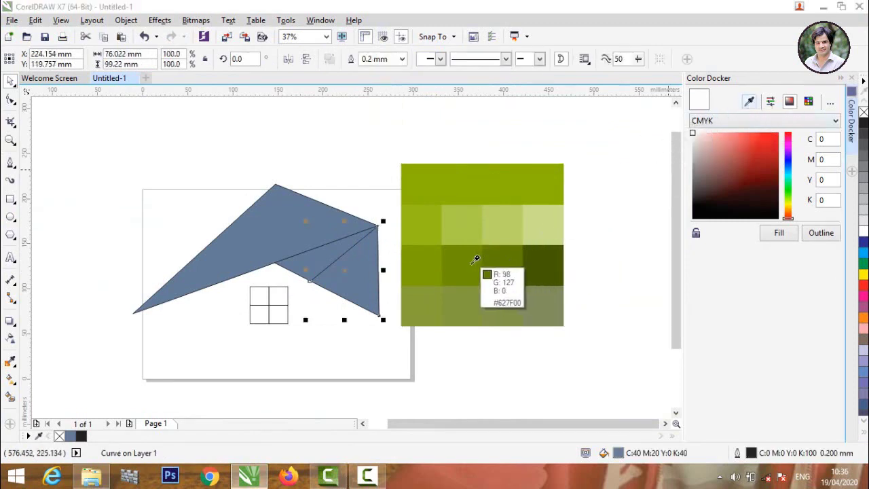
{"action": "left_click", "coordinate": [500, 261]}
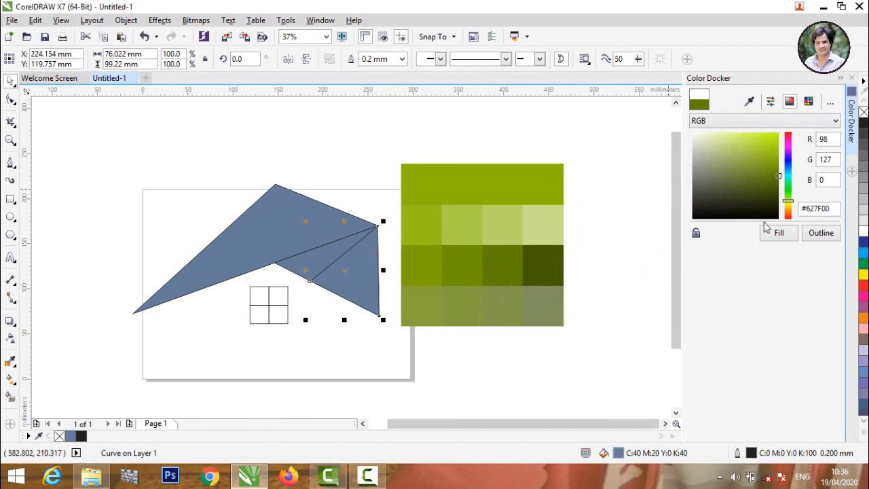
{"action": "left_click", "coordinate": [785, 232]}
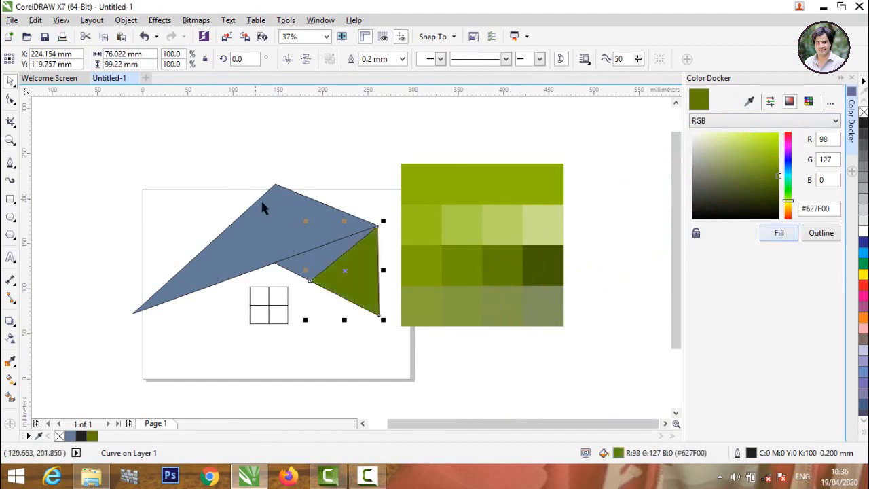
{"action": "left_click", "coordinate": [287, 204]}
{"action": "left_click", "coordinate": [749, 102]}
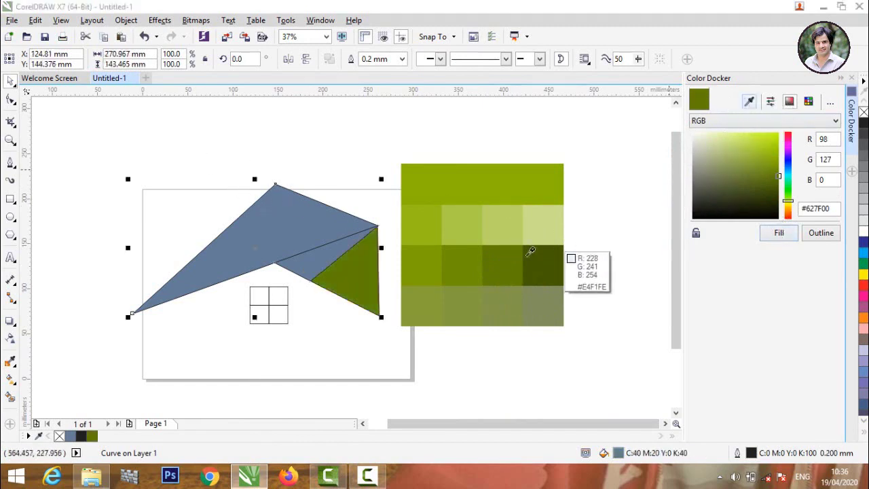
{"action": "left_click", "coordinate": [370, 268]}
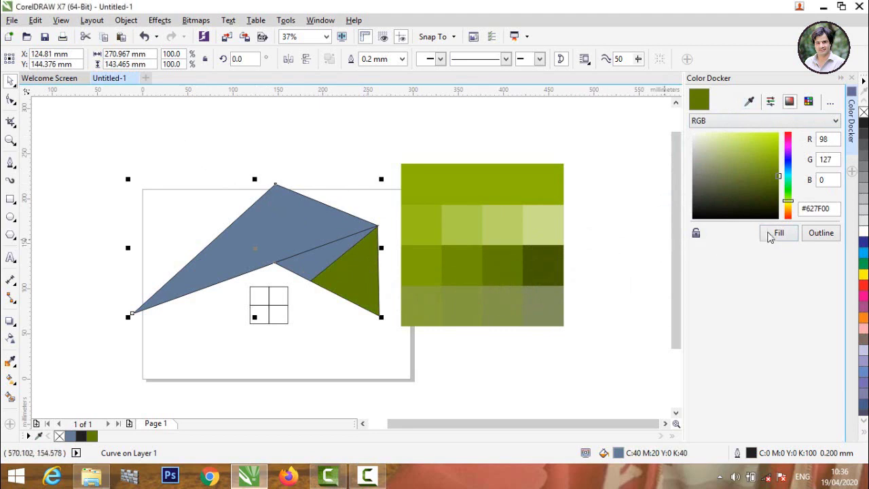
{"action": "left_click", "coordinate": [779, 232]}
{"action": "left_click", "coordinate": [634, 177]}
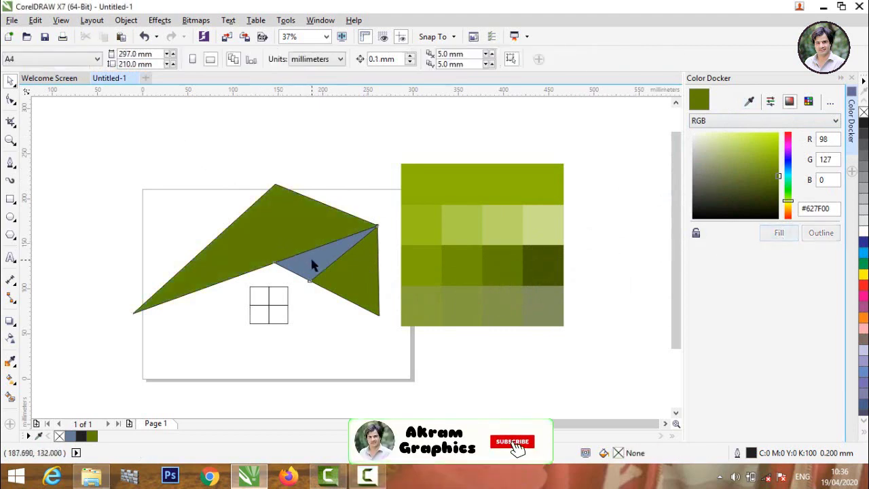
Step: Recolour the right roof triangle and large roof shape bright lime #ACE000
{"action": "left_click", "coordinate": [307, 262]}
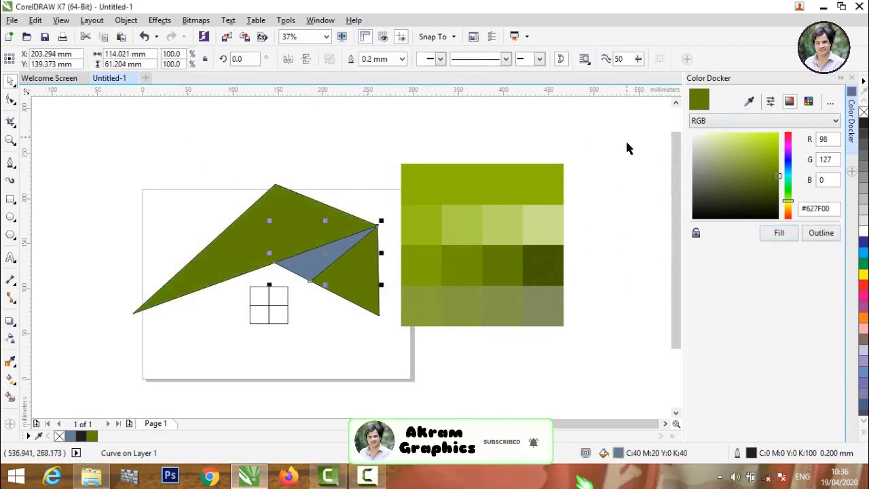
{"action": "left_click", "coordinate": [352, 266]}
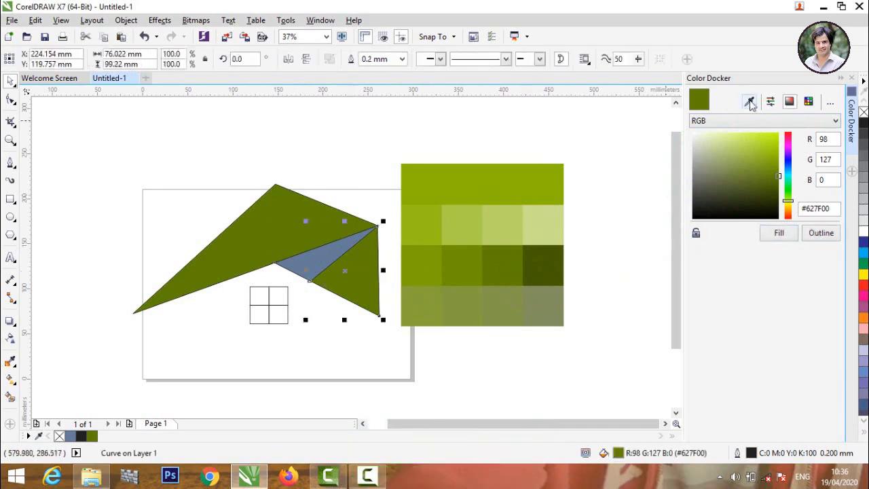
{"action": "left_click", "coordinate": [750, 102]}
{"action": "left_click", "coordinate": [471, 184]}
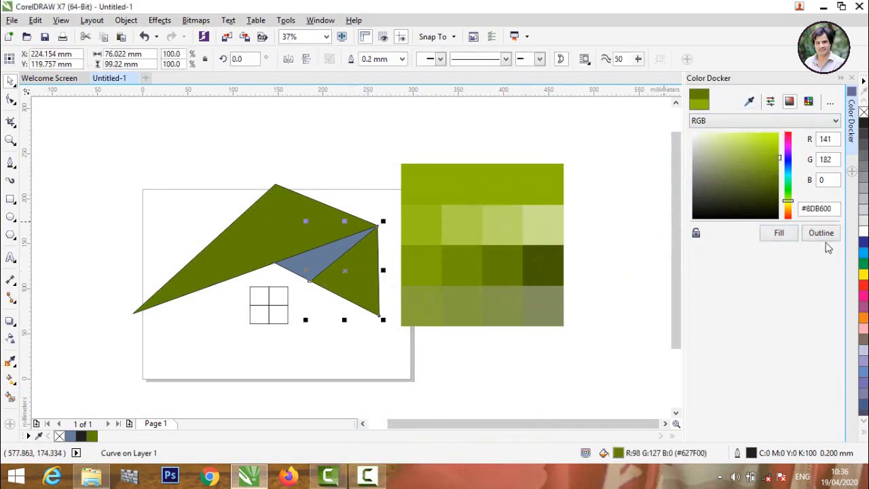
{"action": "left_click_drag", "start_coordinate": [777, 160], "coordinate": [779, 143]}
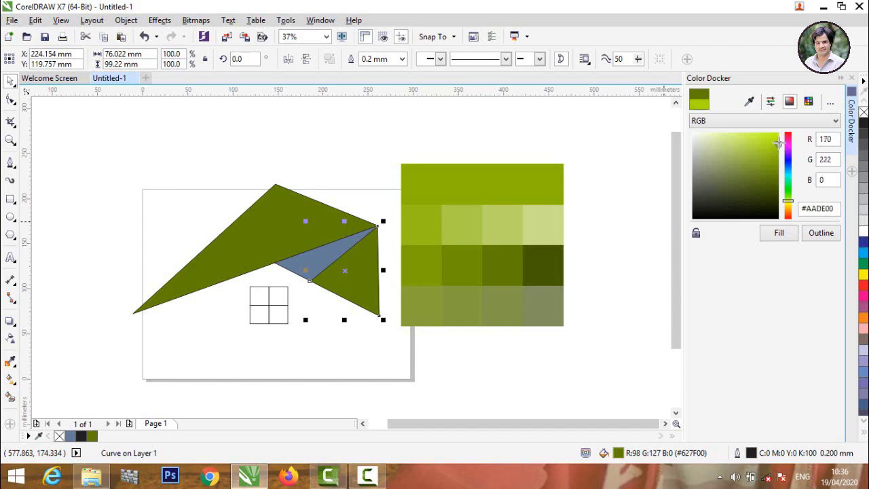
{"action": "left_click", "coordinate": [776, 239]}
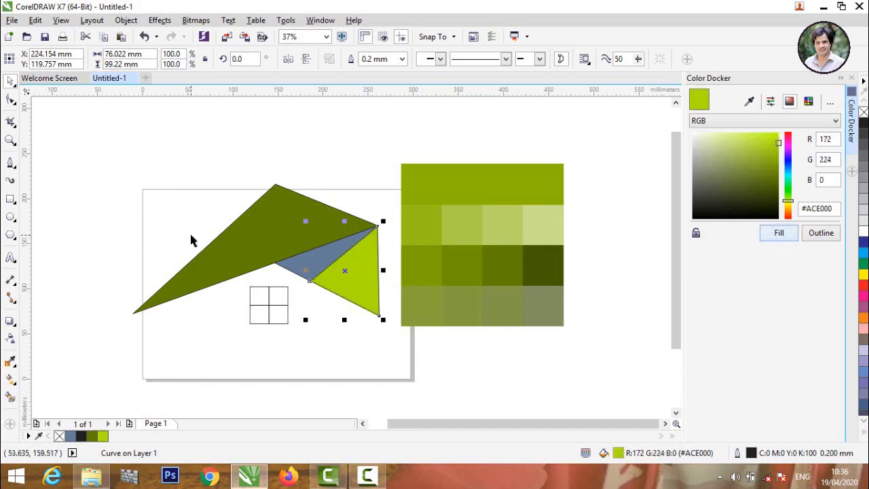
{"action": "left_click", "coordinate": [266, 237]}
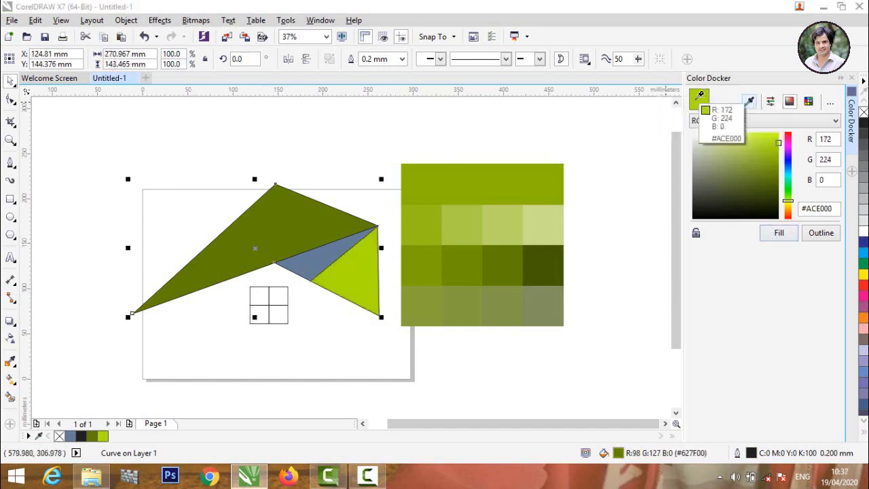
{"action": "left_click", "coordinate": [776, 233]}
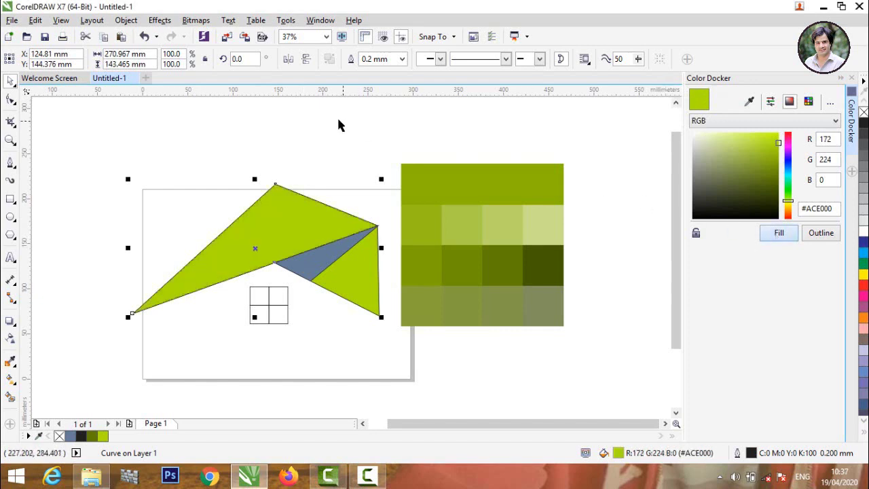
{"action": "left_click", "coordinate": [336, 115]}
Step: Fill the middle roof triangle with dark green #627F00 from the swatch
{"action": "left_click", "coordinate": [327, 254]}
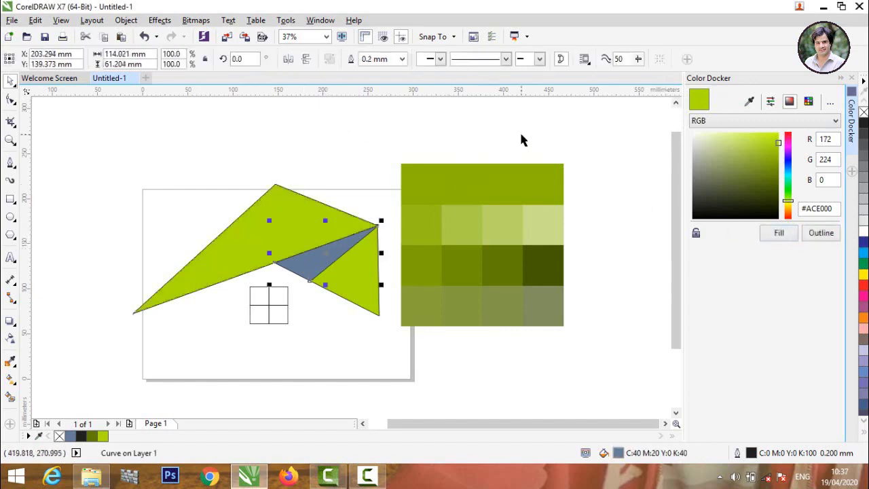
{"action": "left_click", "coordinate": [750, 100]}
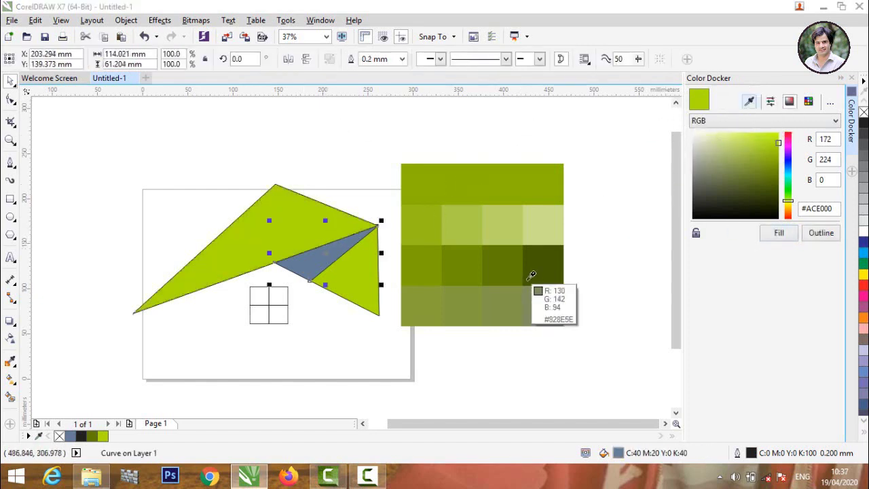
{"action": "left_click", "coordinate": [511, 272]}
{"action": "left_click", "coordinate": [779, 234]}
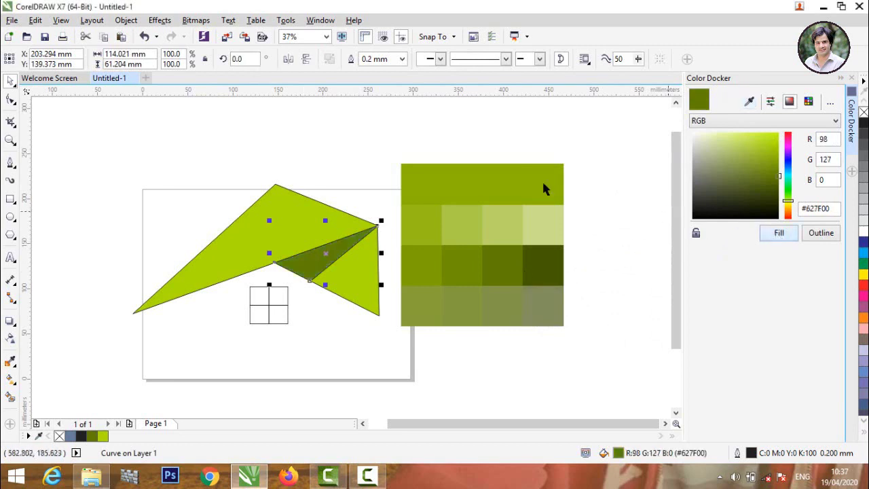
{"action": "left_click", "coordinate": [349, 110]}
{"action": "scroll", "coordinate": [356, 159], "scroll_direction": "down", "scroll_amount": 2}
Step: Delete the green swatch image and select the house drawing
{"action": "left_click", "coordinate": [400, 195]}
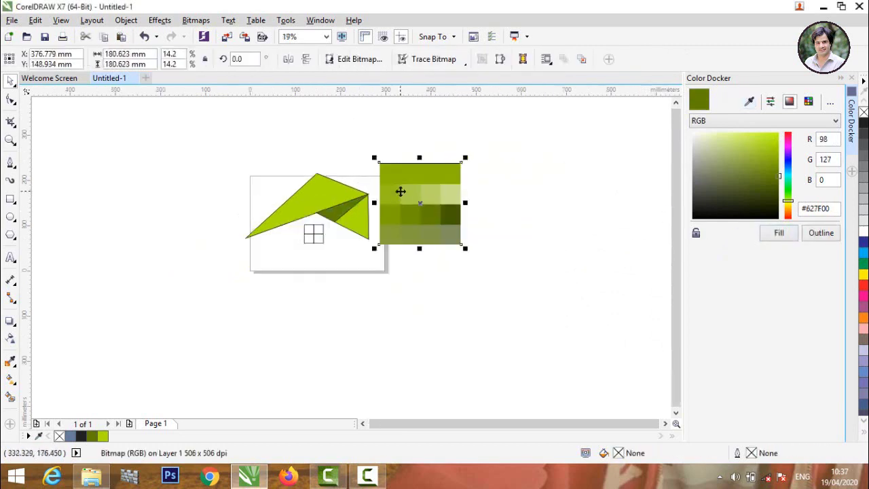
{"action": "key", "text": "Delete"}
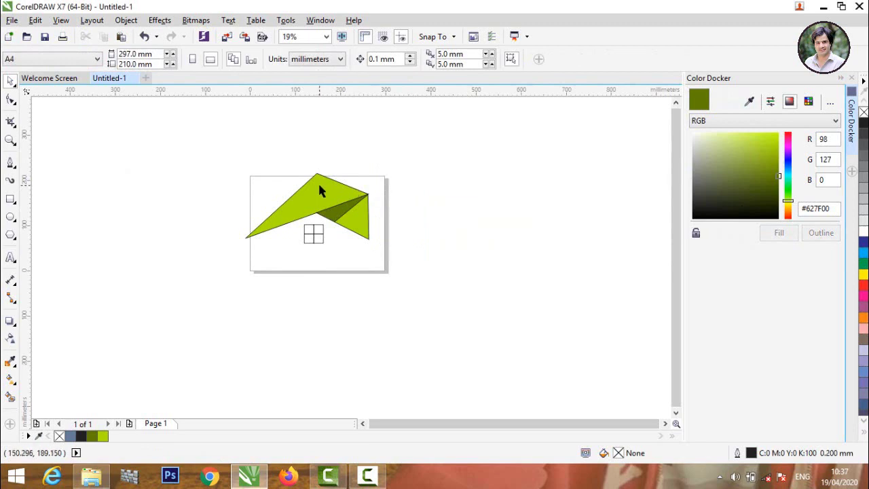
{"action": "left_click_drag", "start_coordinate": [159, 113], "coordinate": [497, 309]}
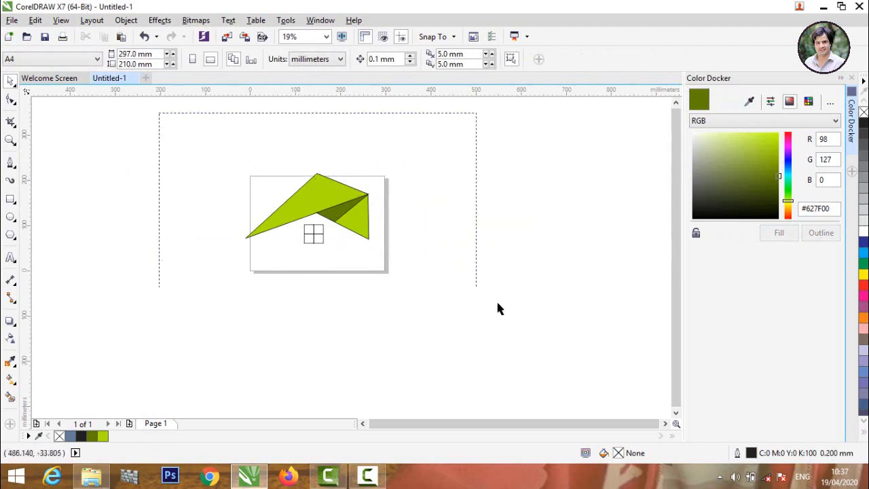
{"action": "left_click", "coordinate": [387, 268]}
{"action": "scroll", "coordinate": [314, 235], "scroll_direction": "up", "scroll_amount": 2}
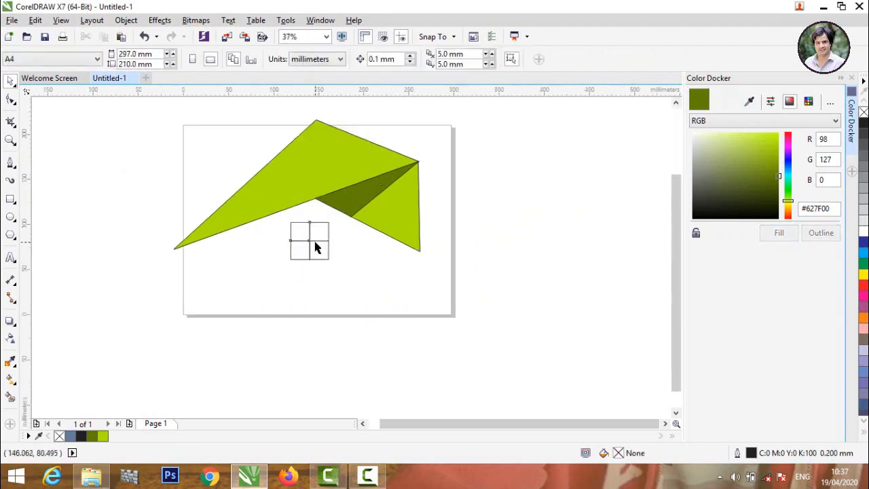
Step: Set the window grid's outline width to 2.5 mm, after trying 1.5 and 1.0 mm
{"action": "left_click", "coordinate": [314, 248]}
{"action": "left_click", "coordinate": [380, 59]}
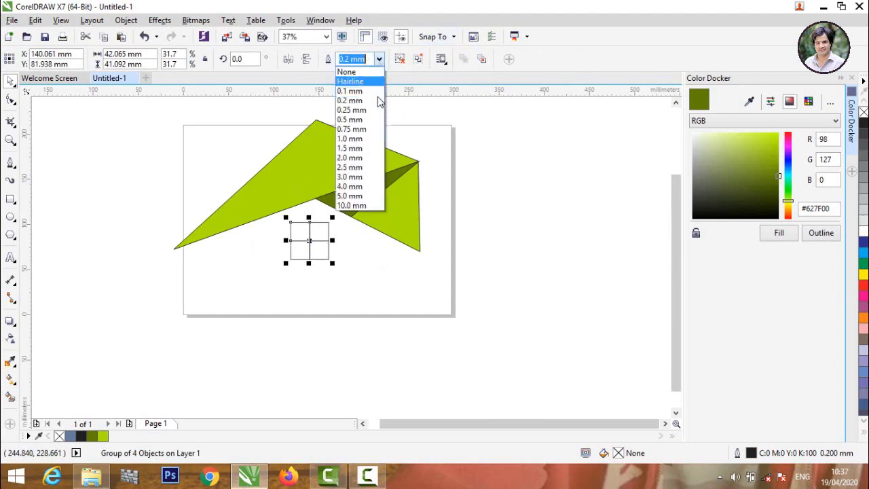
{"action": "left_click", "coordinate": [361, 148]}
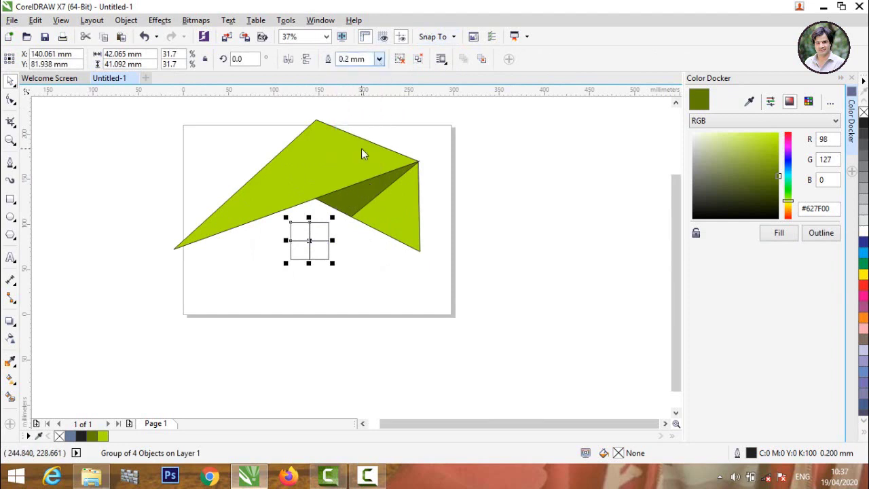
{"action": "left_click", "coordinate": [379, 60]}
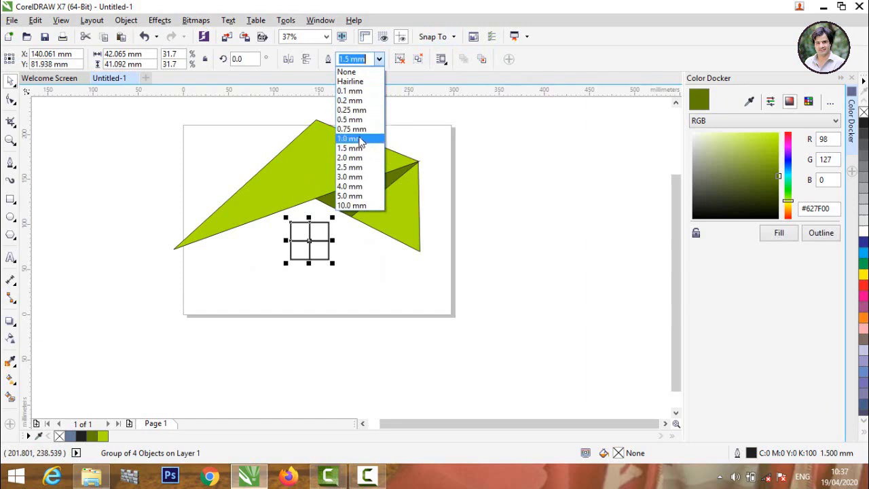
{"action": "left_click", "coordinate": [360, 141]}
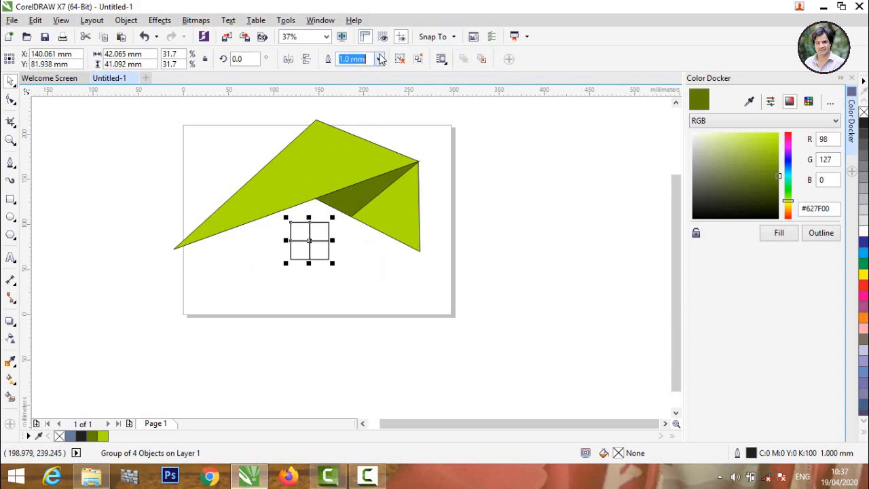
{"action": "left_click", "coordinate": [378, 58]}
{"action": "left_click", "coordinate": [365, 169]}
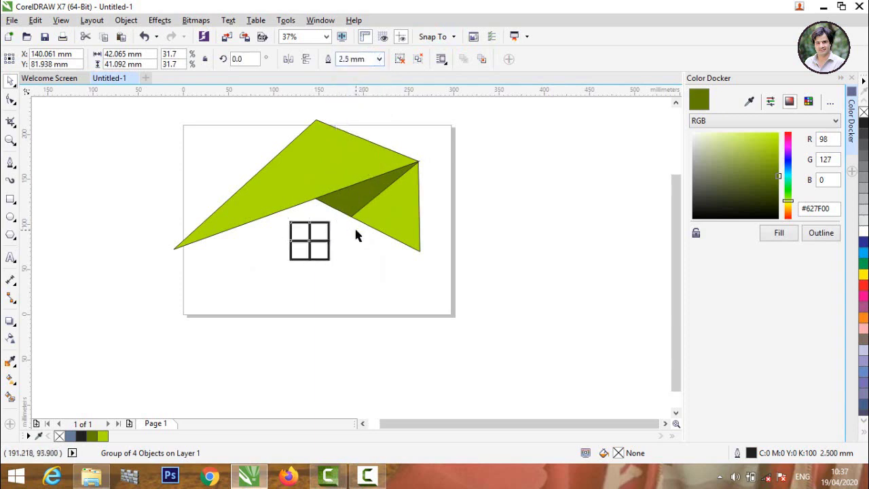
{"action": "scroll", "coordinate": [309, 241], "scroll_direction": "up", "scroll_amount": 4}
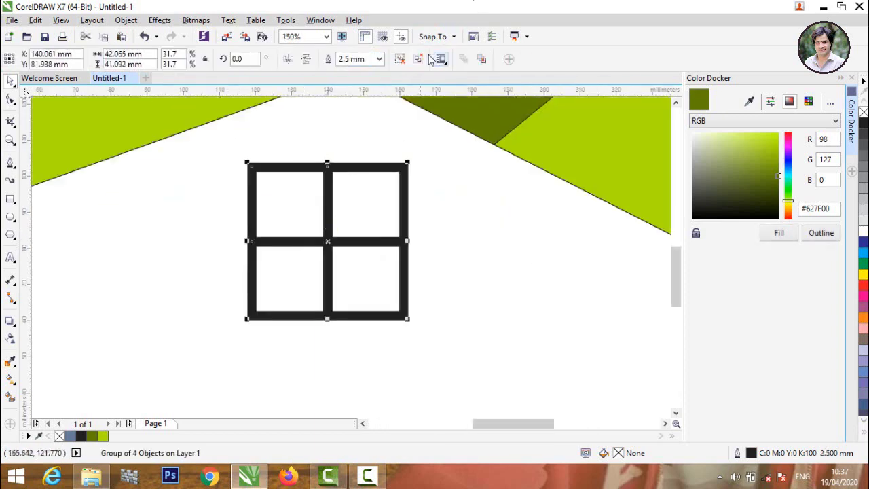
Step: Ungroup the window rectangles and shift the top-right pane to the right
{"action": "left_click", "coordinate": [417, 59]}
{"action": "left_click", "coordinate": [345, 183]}
{"action": "scroll", "coordinate": [345, 183], "scroll_direction": "up", "scroll_amount": 2}
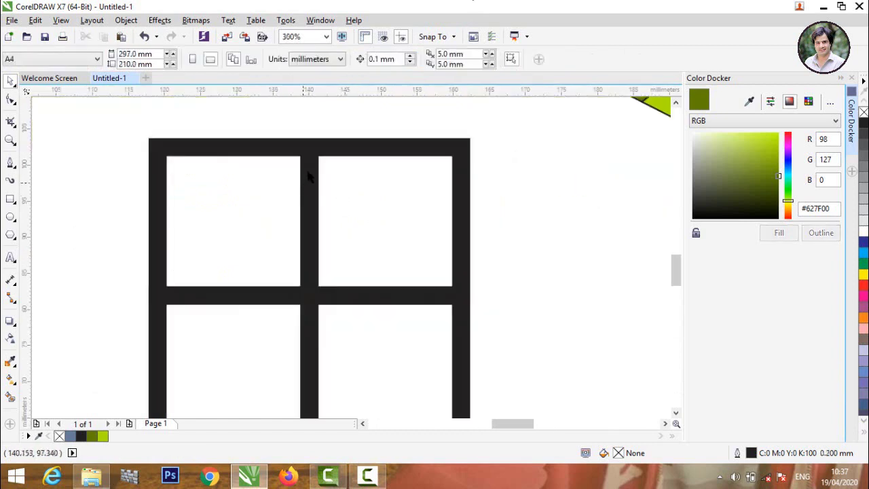
{"action": "left_click", "coordinate": [343, 144]}
{"action": "left_click_drag", "start_coordinate": [343, 144], "coordinate": [371, 147]}
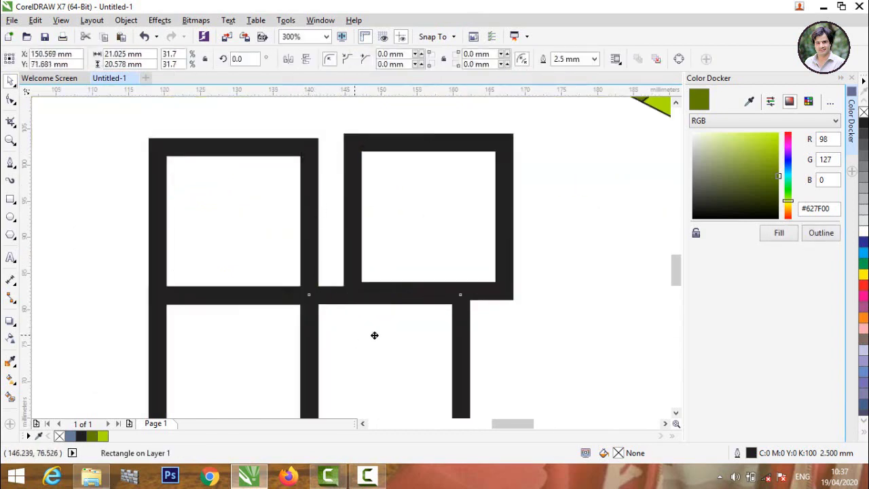
Step: Shift the bottom-right window pane to the right to match
{"action": "left_click_drag", "start_coordinate": [321, 314], "coordinate": [375, 311]}
{"action": "scroll", "coordinate": [322, 221], "scroll_direction": "down", "scroll_amount": 2}
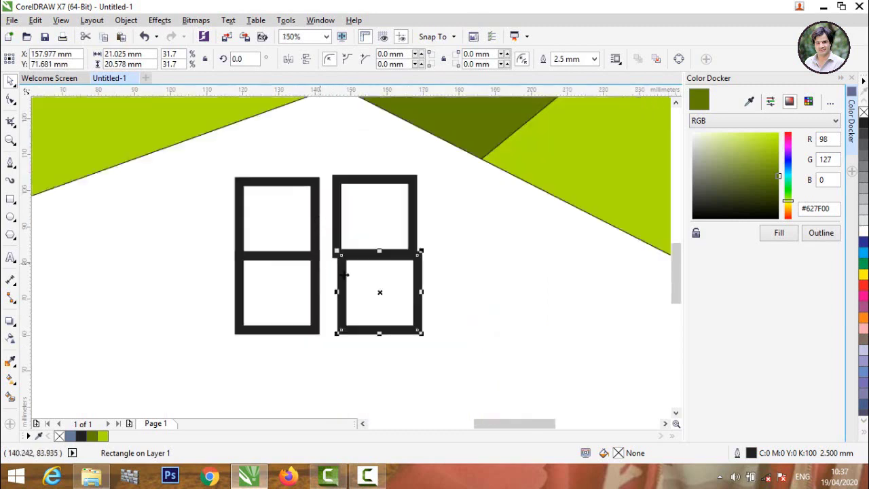
{"action": "scroll", "coordinate": [320, 146], "scroll_direction": "up", "scroll_amount": 2}
{"action": "scroll", "coordinate": [320, 146], "scroll_direction": "up", "scroll_amount": 8}
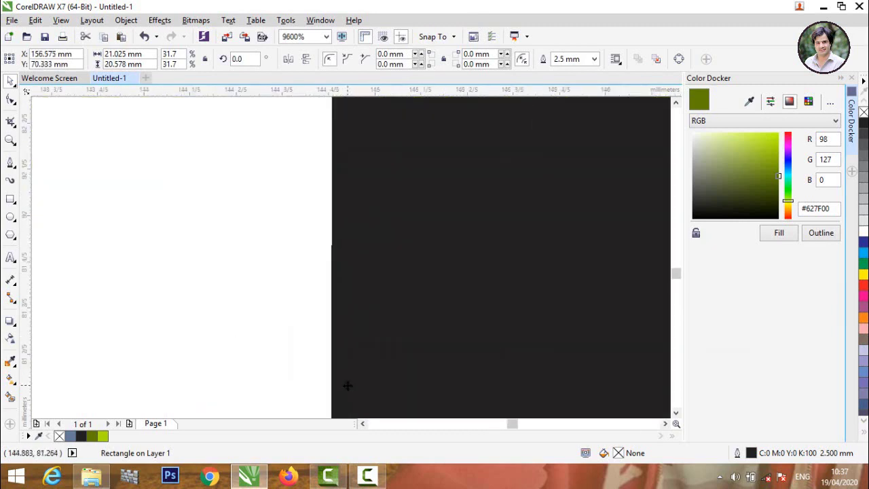
{"action": "left_click", "coordinate": [251, 303]}
{"action": "scroll", "coordinate": [326, 224], "scroll_direction": "down", "scroll_amount": 3}
{"action": "scroll", "coordinate": [313, 192], "scroll_direction": "down", "scroll_amount": 1}
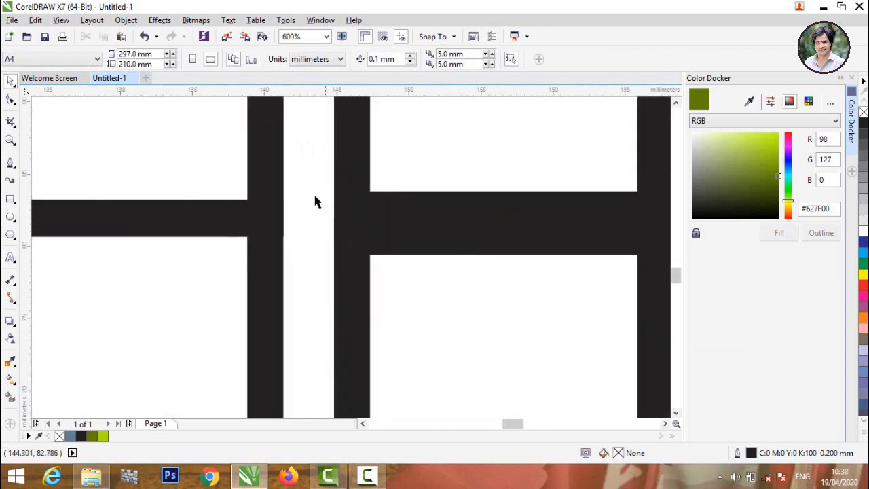
{"action": "scroll", "coordinate": [343, 246], "scroll_direction": "down", "scroll_amount": 2}
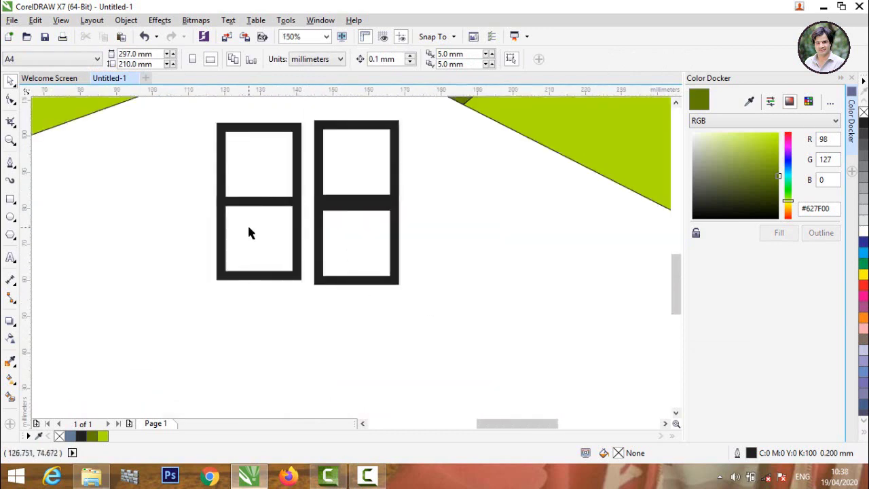
Step: Lower the bottom-left and bottom-right panes so they no longer overlap the top ones
{"action": "left_click_drag", "start_coordinate": [249, 233], "coordinate": [250, 247]}
{"action": "left_click", "coordinate": [326, 239]}
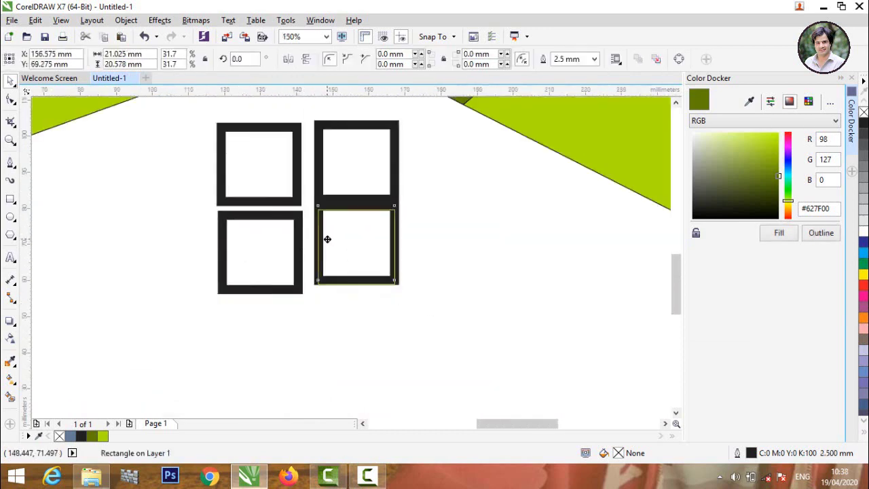
{"action": "left_click_drag", "start_coordinate": [327, 239], "coordinate": [327, 244]}
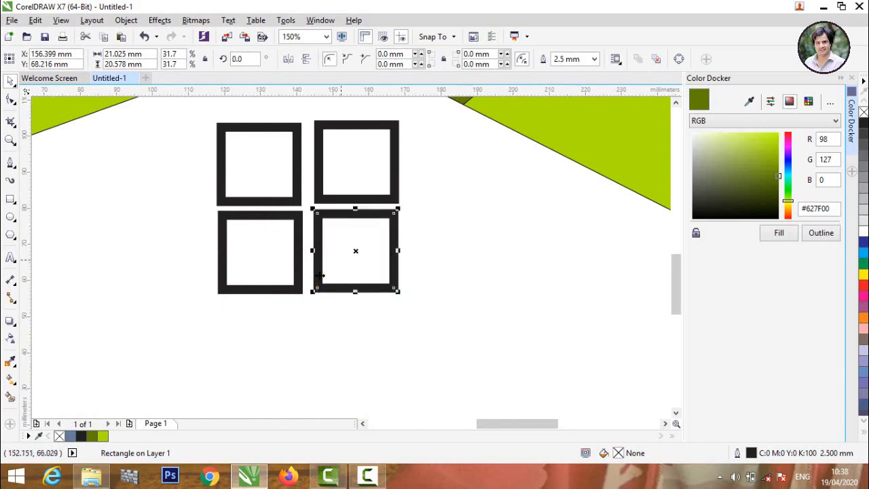
{"action": "left_click", "coordinate": [284, 353]}
{"action": "scroll", "coordinate": [294, 176], "scroll_direction": "up", "scroll_amount": 2}
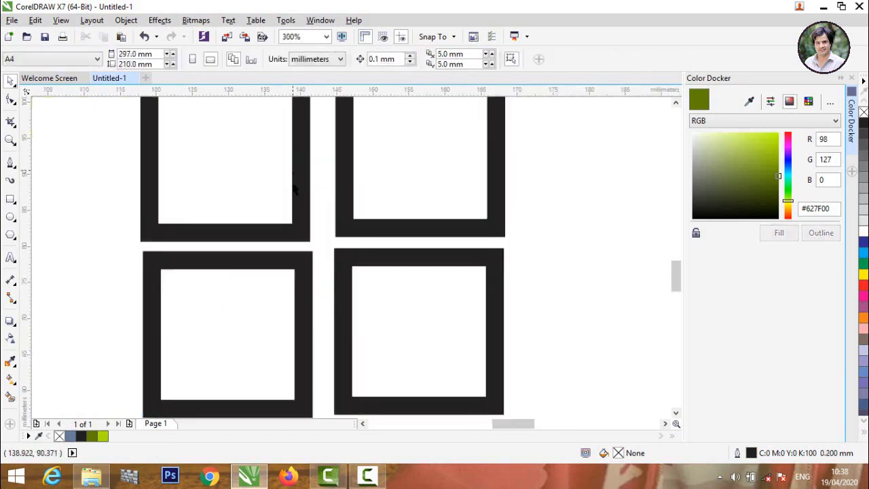
{"action": "scroll", "coordinate": [418, 347], "scroll_direction": "down", "scroll_amount": 4}
Step: Nudge the bottom-right window square into line with the other three
{"action": "left_click_drag", "start_coordinate": [431, 324], "coordinate": [250, 264]}
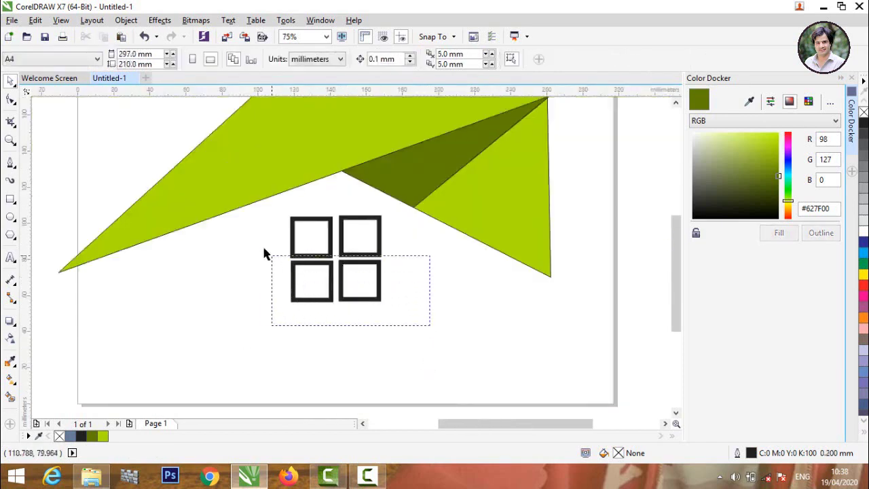
{"action": "scroll", "coordinate": [316, 255], "scroll_direction": "up", "scroll_amount": 3}
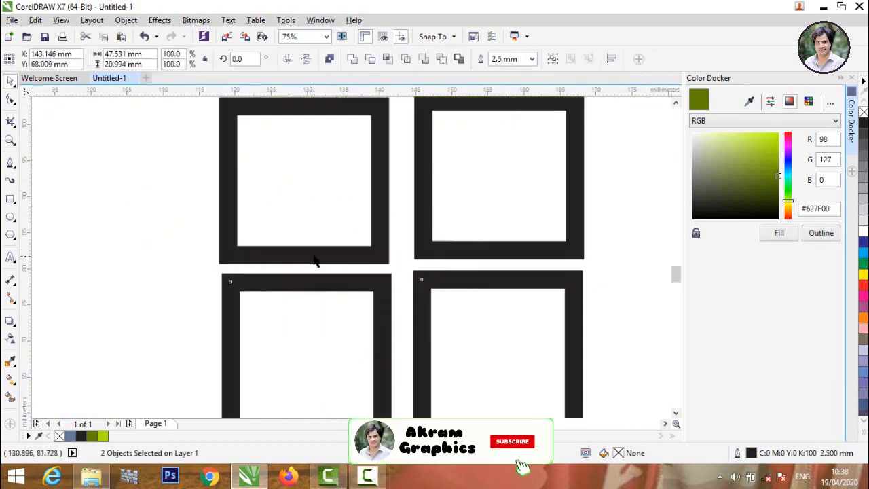
{"action": "left_click", "coordinate": [326, 278]}
{"action": "left_click_drag", "start_coordinate": [322, 270], "coordinate": [315, 259]}
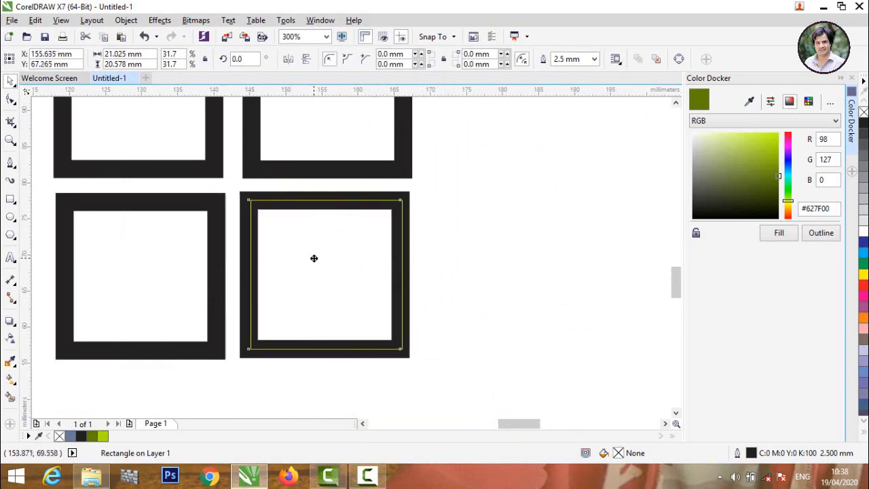
{"action": "left_click", "coordinate": [432, 275]}
Step: Group the four window squares together
{"action": "scroll", "coordinate": [430, 274], "scroll_direction": "down", "scroll_amount": 5}
{"action": "mouse_move", "coordinate": [277, 307]}
{"action": "left_mouse_down"}
{"action": "mouse_move", "coordinate": [478, 230]}
{"action": "mouse_move", "coordinate": [480, 186]}
{"action": "left_mouse_up"}
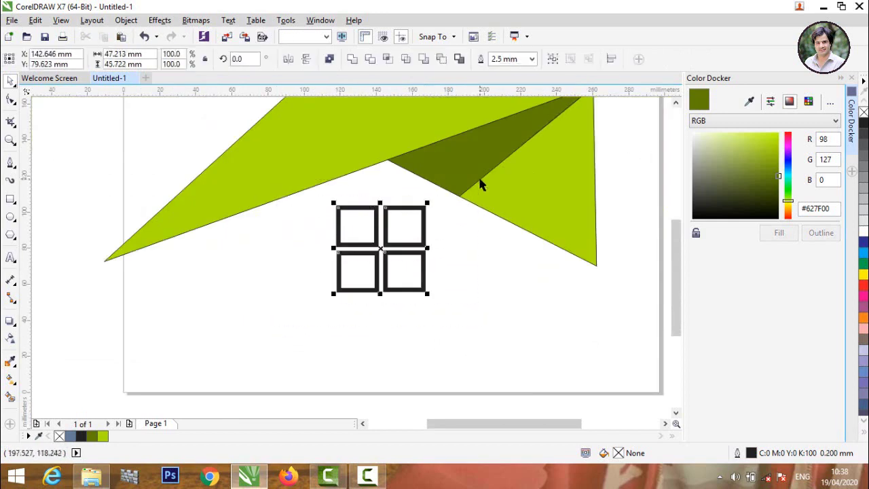
{"action": "left_click", "coordinate": [552, 58]}
{"action": "left_click", "coordinate": [330, 248]}
{"action": "scroll", "coordinate": [330, 249], "scroll_direction": "down", "scroll_amount": 5}
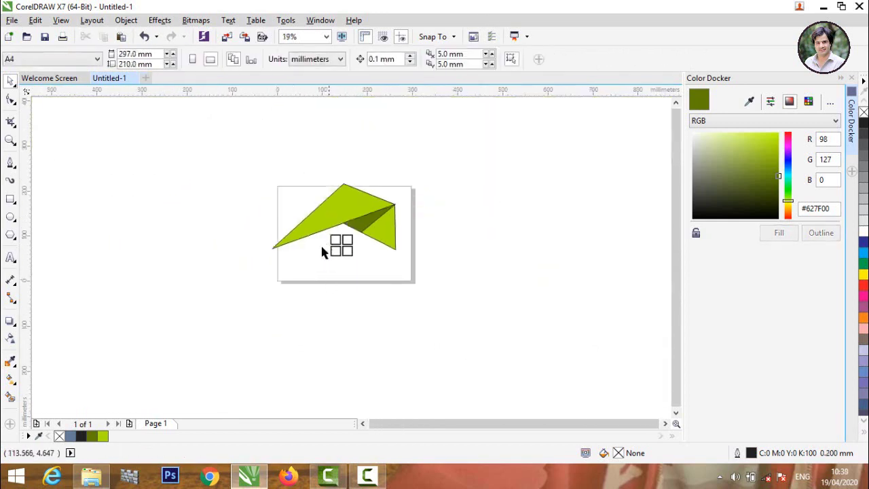
Step: Smart Fill the bottom-left, top-right and bottom-right window panes
{"action": "scroll", "coordinate": [323, 251], "scroll_direction": "up", "scroll_amount": 2}
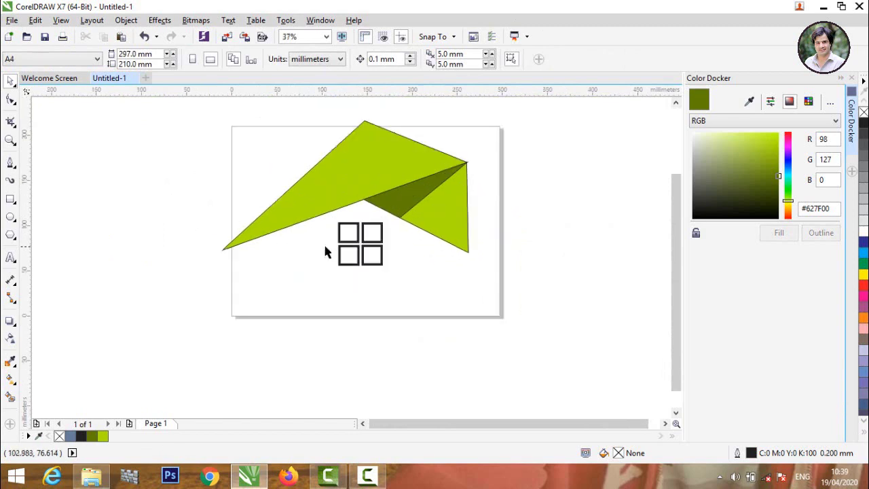
{"action": "left_click", "coordinate": [9, 380]}
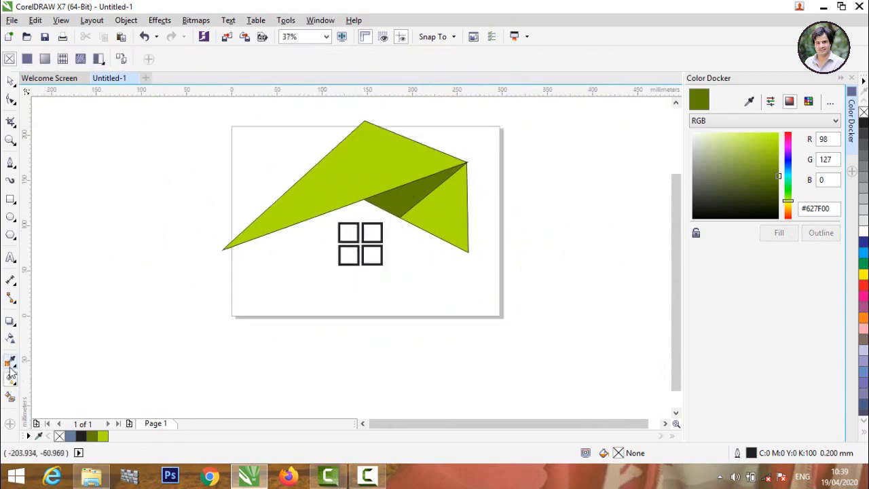
{"action": "left_click", "coordinate": [11, 399]}
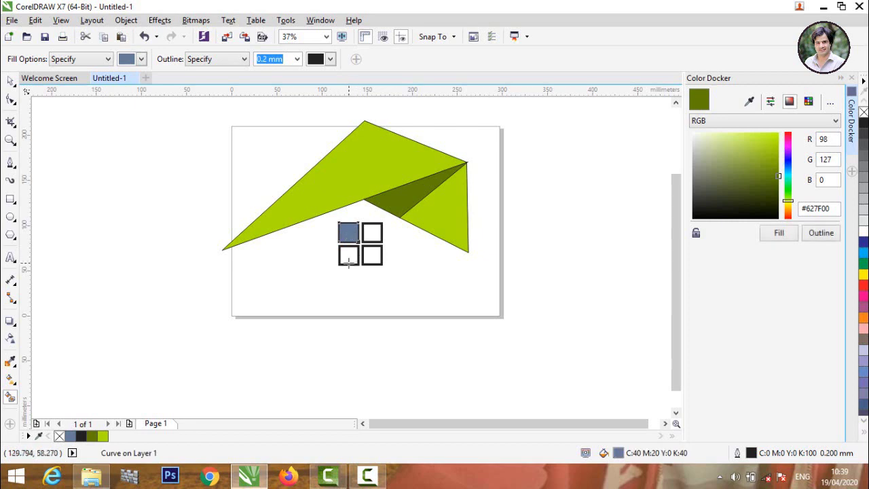
{"action": "left_click", "coordinate": [348, 256]}
{"action": "left_click", "coordinate": [372, 232]}
{"action": "left_click", "coordinate": [372, 255]}
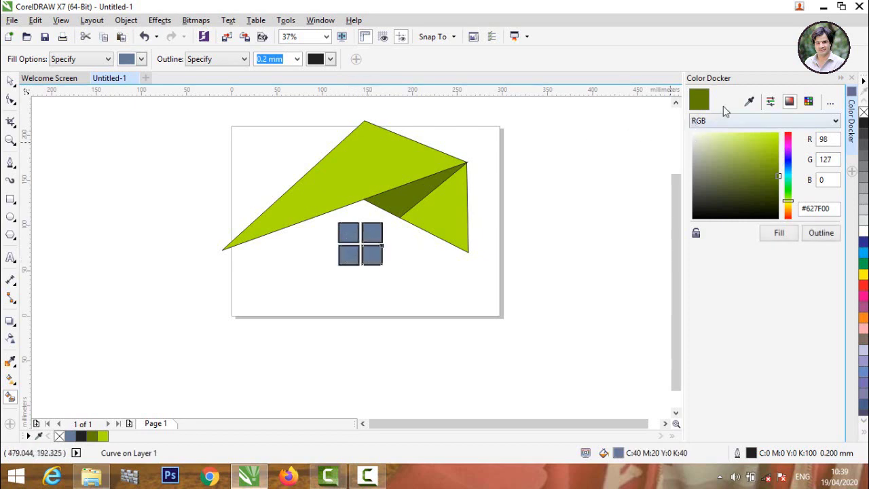
Step: Fill the bottom-right and top-right panes with dark #161C01 via the Color Docker eyedropper
{"action": "left_click", "coordinate": [747, 102]}
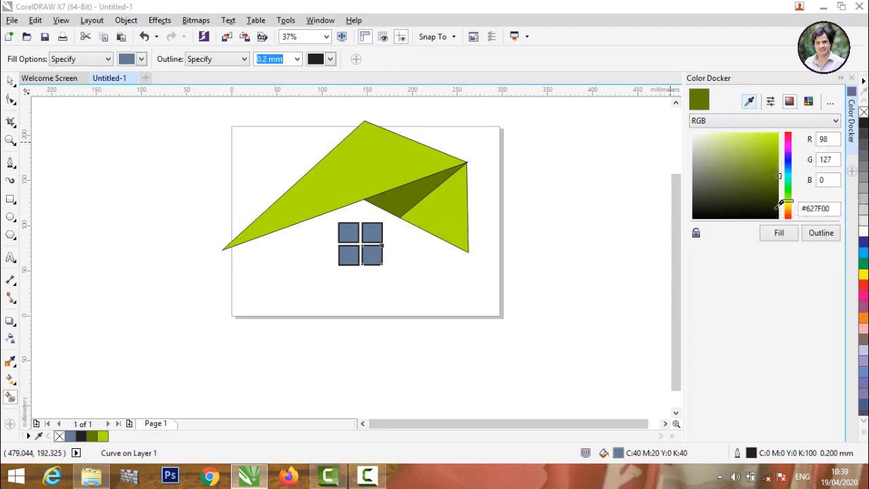
{"action": "left_click", "coordinate": [777, 213]}
{"action": "left_click", "coordinate": [779, 233]}
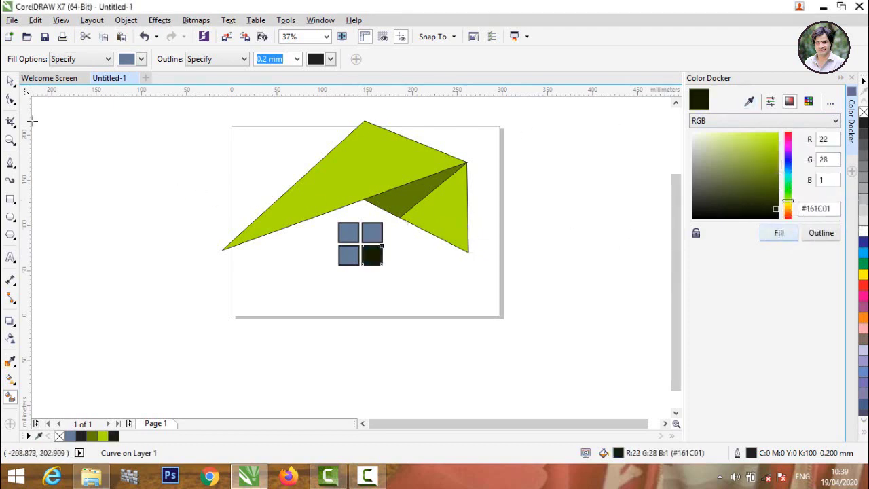
{"action": "left_click", "coordinate": [11, 82]}
{"action": "left_click", "coordinate": [91, 169]}
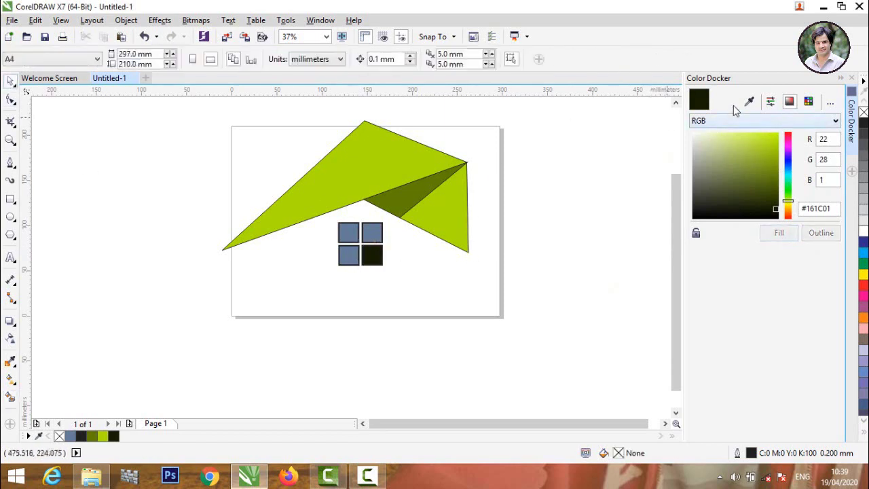
{"action": "left_click", "coordinate": [380, 229]}
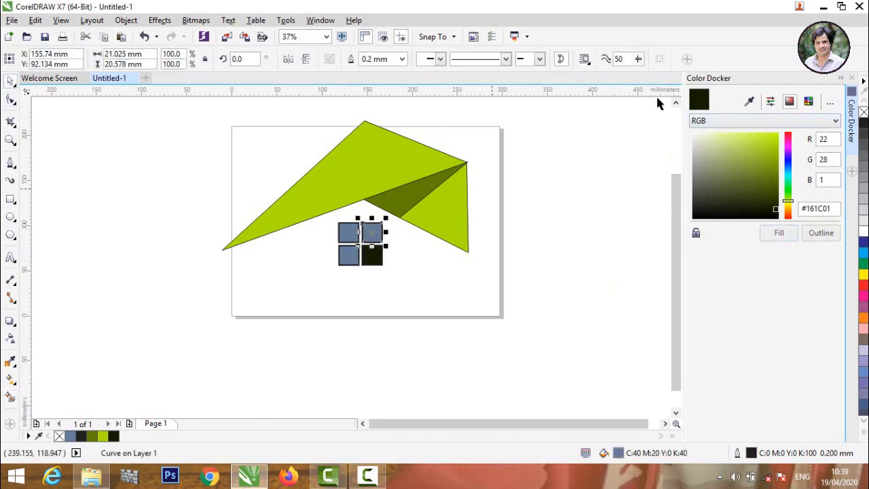
{"action": "left_click", "coordinate": [749, 102]}
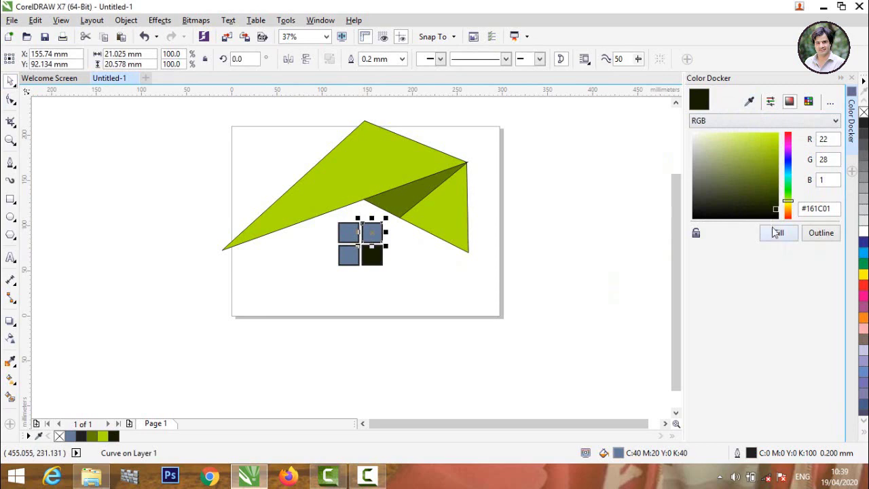
{"action": "left_click", "coordinate": [776, 233]}
Step: Fill the top-left and bottom-left panes with the same dark #161C01
{"action": "left_click", "coordinate": [347, 235]}
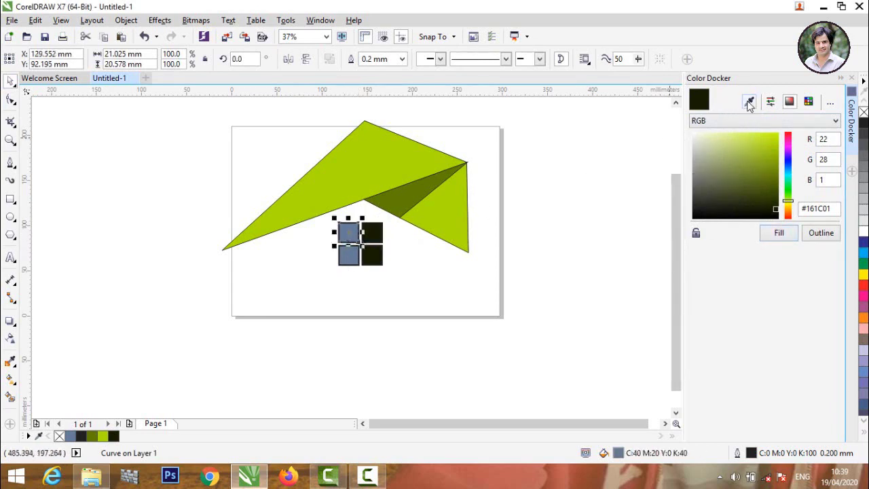
{"action": "left_click", "coordinate": [779, 233]}
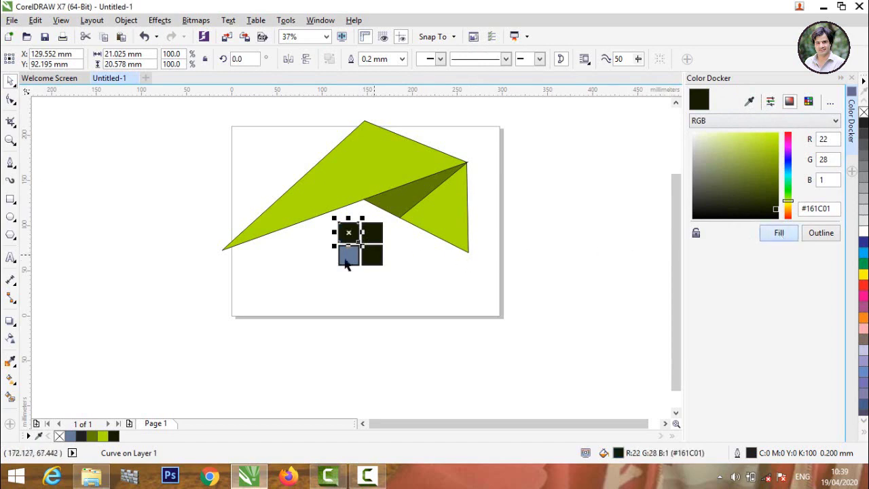
{"action": "left_click", "coordinate": [348, 256]}
{"action": "left_click", "coordinate": [749, 102]}
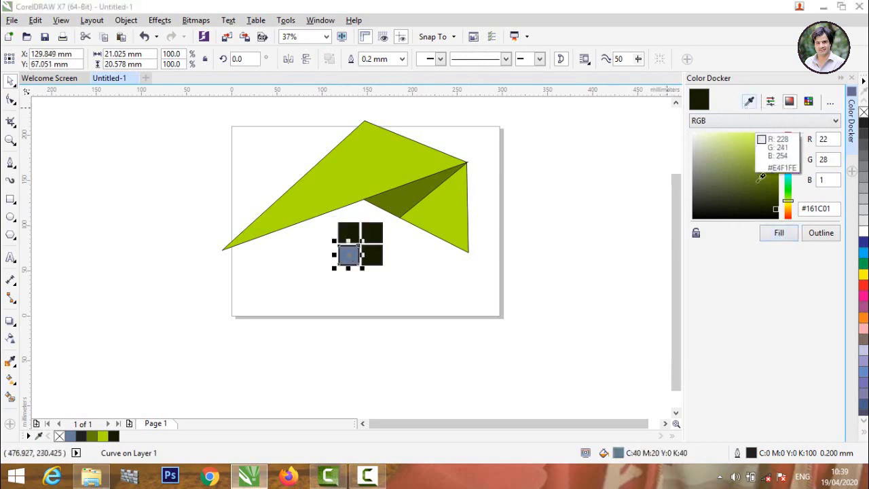
{"action": "left_click", "coordinate": [779, 233]}
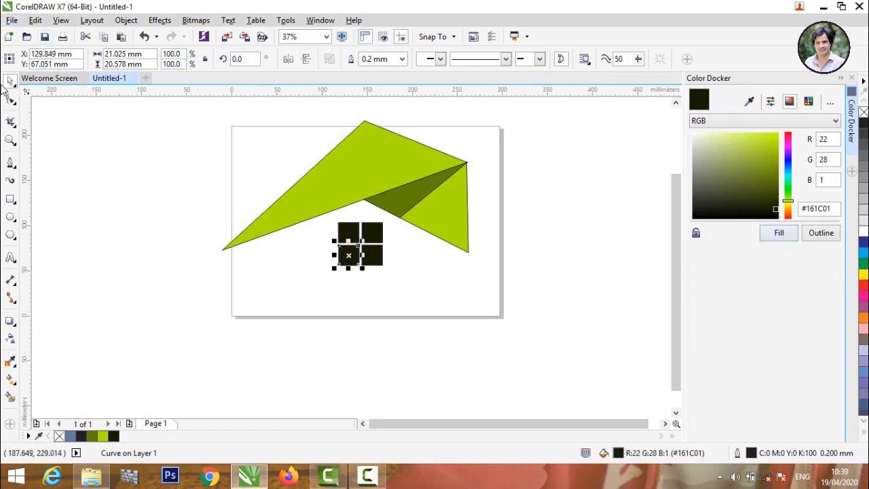
Step: Set the outline width of every house shape to None
{"action": "left_click", "coordinate": [61, 150]}
{"action": "scroll", "coordinate": [211, 234], "scroll_direction": "down", "scroll_amount": 3}
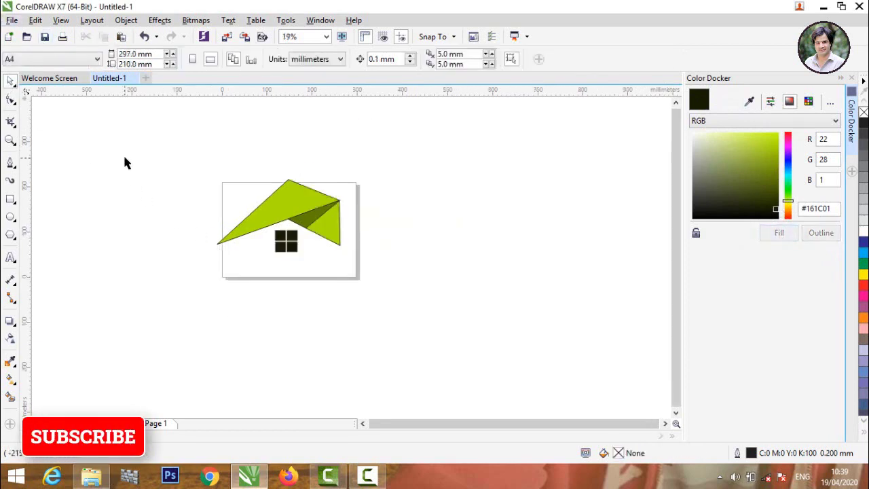
{"action": "left_click_drag", "start_coordinate": [152, 130], "coordinate": [434, 325]}
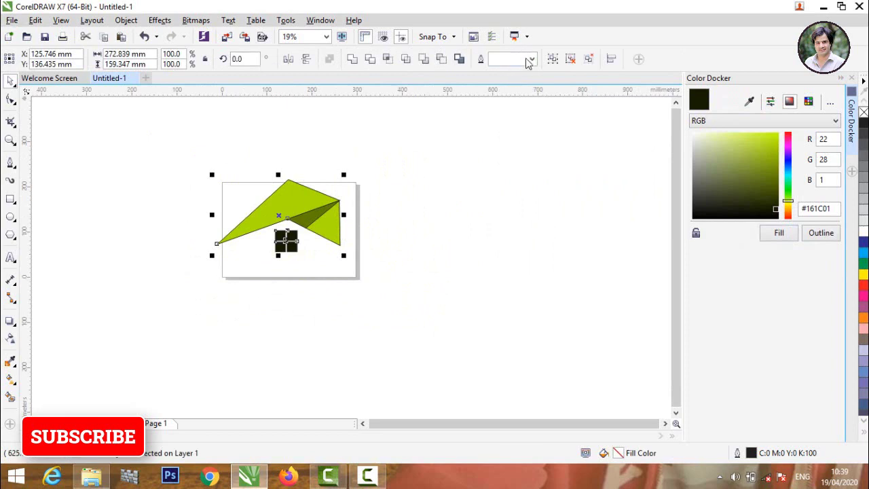
{"action": "left_click", "coordinate": [533, 60]}
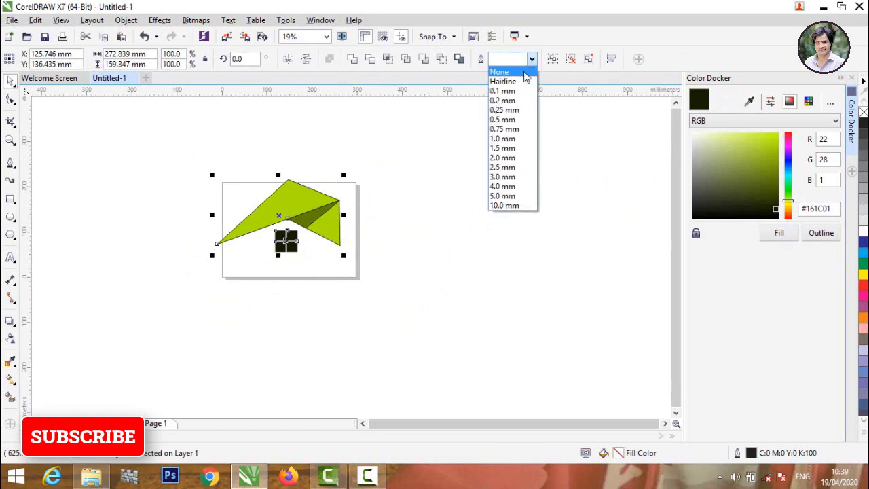
{"action": "left_click", "coordinate": [499, 72]}
Step: Group the nine roof and window objects into one logo
{"action": "mouse_move", "coordinate": [179, 165]}
{"action": "left_mouse_down"}
{"action": "mouse_move", "coordinate": [316, 220]}
{"action": "mouse_move", "coordinate": [412, 346]}
{"action": "left_mouse_up"}
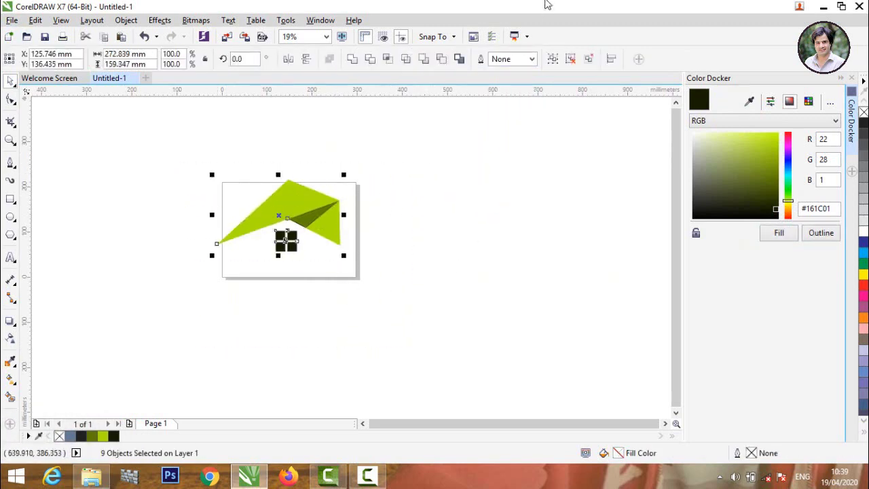
{"action": "left_click", "coordinate": [554, 60]}
{"action": "left_click", "coordinate": [235, 242]}
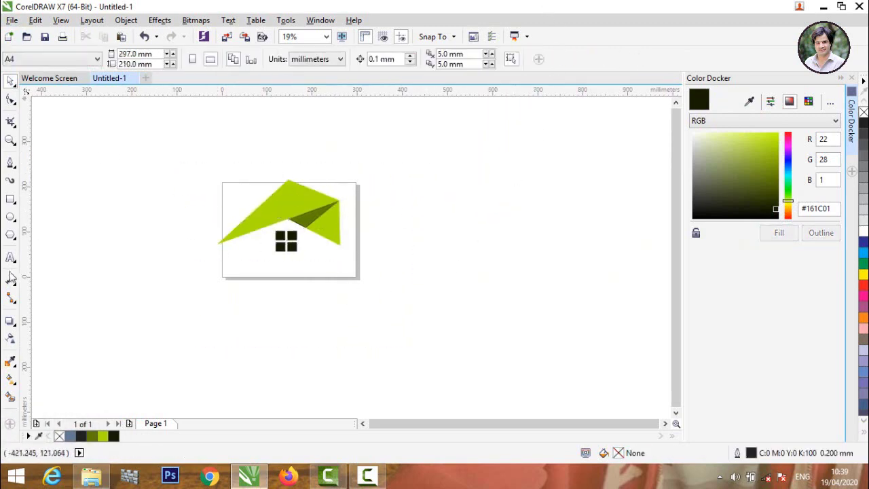
Step: Add 'Akram House' text in Bauhaus 93, enlarged to about 157.559 pt, at the logo's bottom edge
{"action": "key", "text": "F8"}
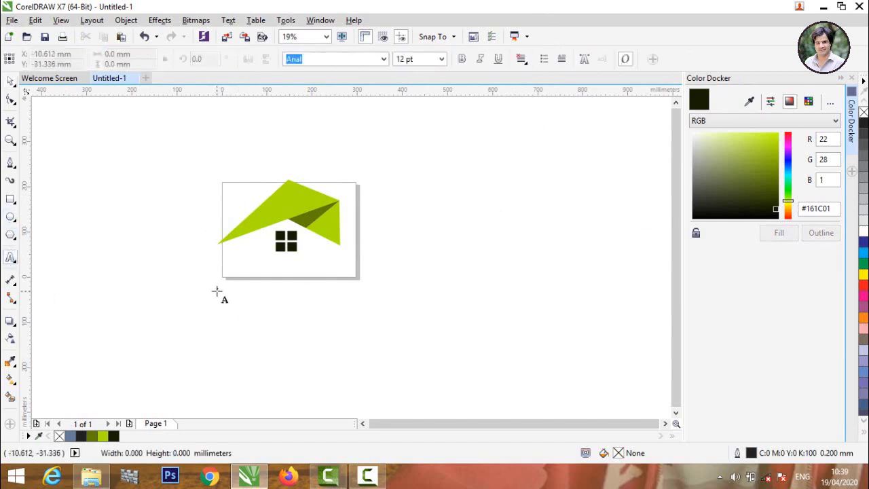
{"action": "left_click", "coordinate": [216, 291]}
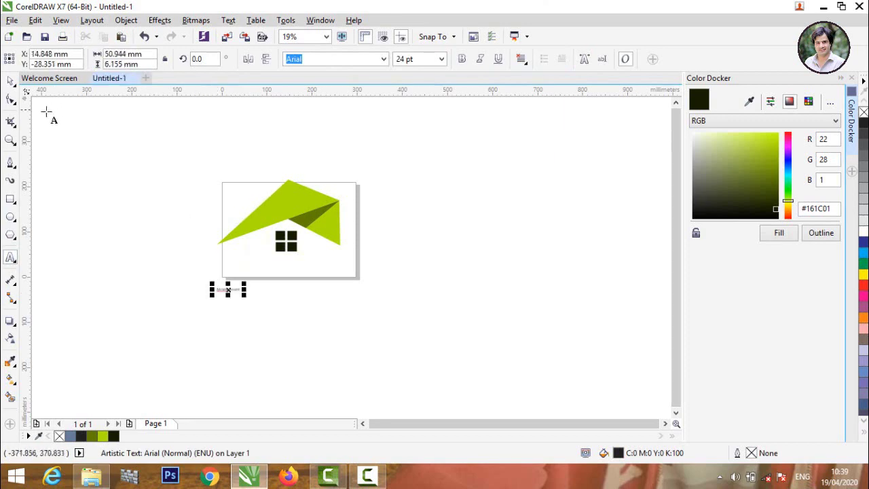
{"action": "mouse_move", "coordinate": [246, 295]}
{"action": "left_mouse_down"}
{"action": "mouse_move", "coordinate": [339, 377]}
{"action": "mouse_move", "coordinate": [377, 302]}
{"action": "mouse_move", "coordinate": [238, 264]}
{"action": "left_mouse_up"}
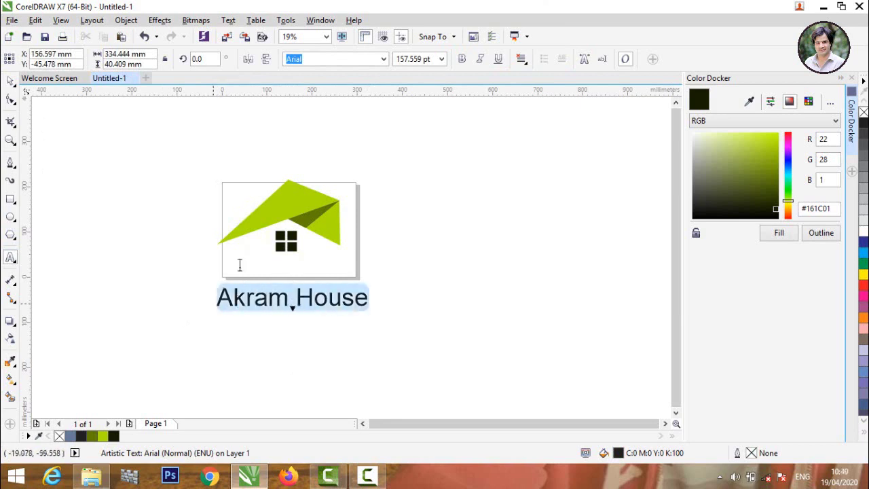
{"action": "left_click", "coordinate": [384, 59]}
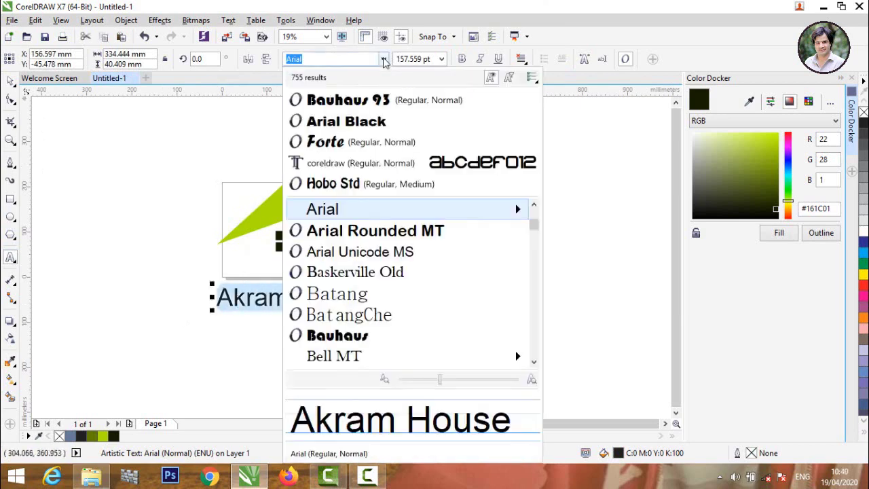
{"action": "left_click", "coordinate": [379, 102]}
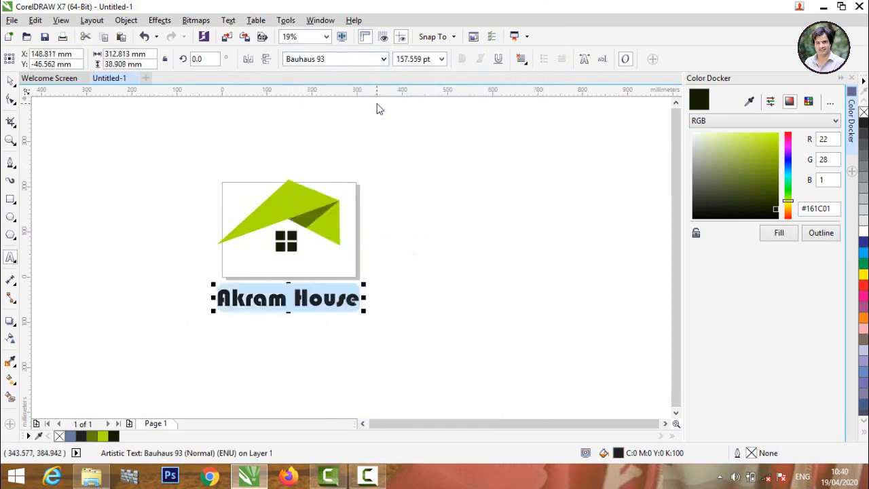
{"action": "left_click", "coordinate": [10, 81]}
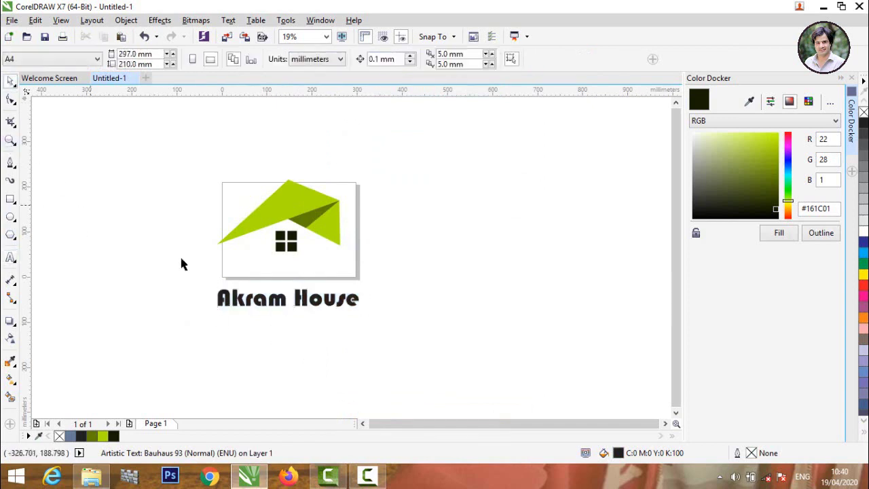
{"action": "left_click_drag", "start_coordinate": [289, 306], "coordinate": [280, 280]}
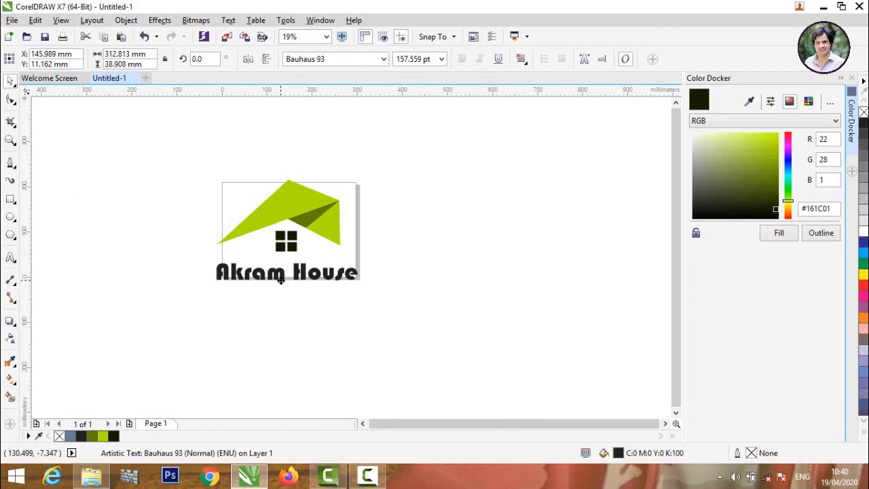
Step: Fill the Akram House text with the window's dark #161C01 and group it with the house
{"action": "left_click", "coordinate": [750, 102]}
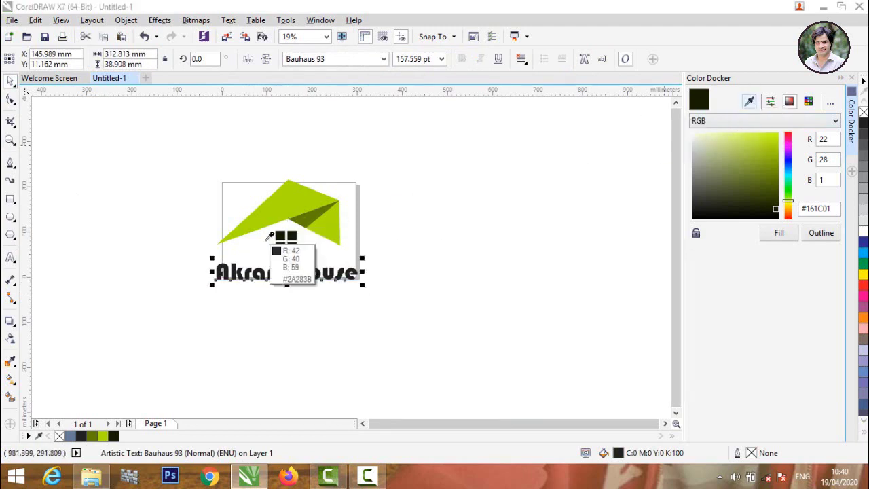
{"action": "left_click", "coordinate": [285, 241]}
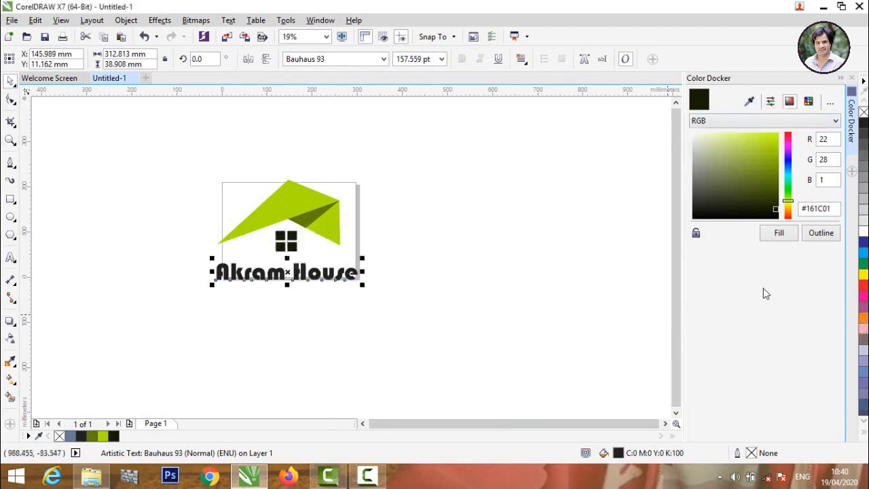
{"action": "left_click", "coordinate": [768, 235]}
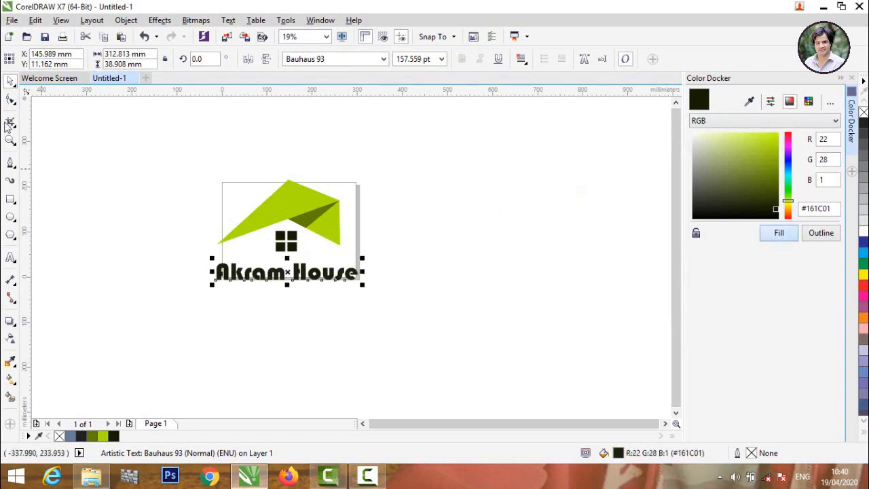
{"action": "left_click_drag", "start_coordinate": [159, 140], "coordinate": [435, 353]}
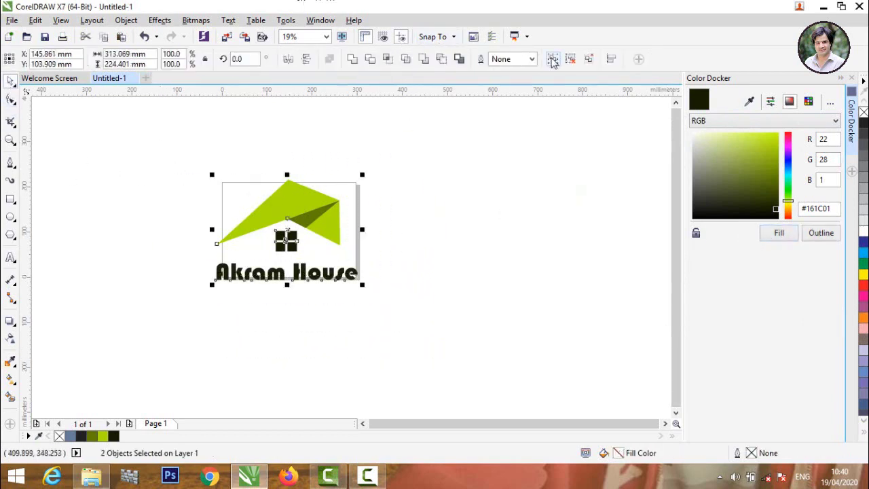
{"action": "left_click", "coordinate": [553, 59]}
{"action": "left_click", "coordinate": [12, 20]}
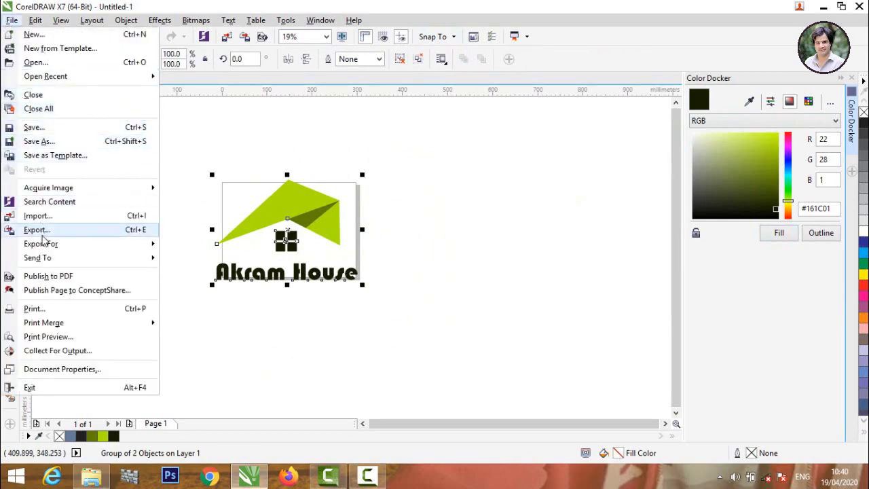
Step: Export the selected logo to the Desktop as a transparent PNG named Untitled-1
{"action": "left_click", "coordinate": [42, 233]}
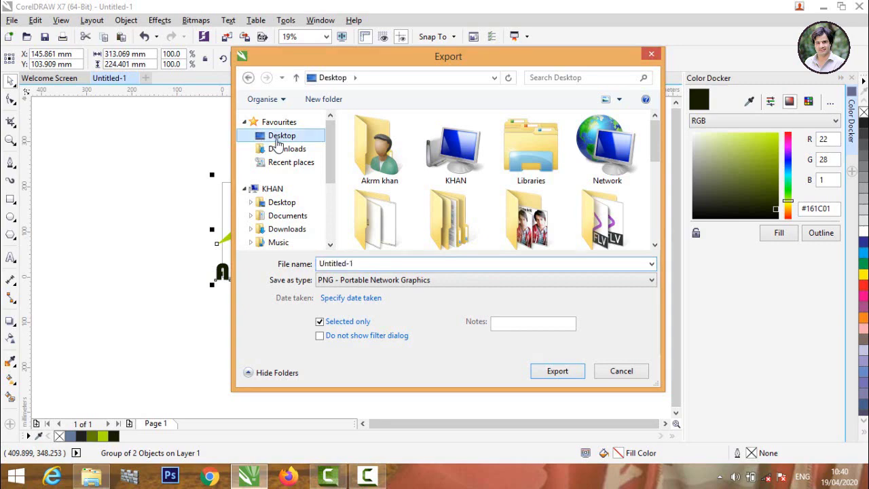
{"action": "left_click", "coordinate": [278, 138]}
{"action": "left_click", "coordinate": [568, 376]}
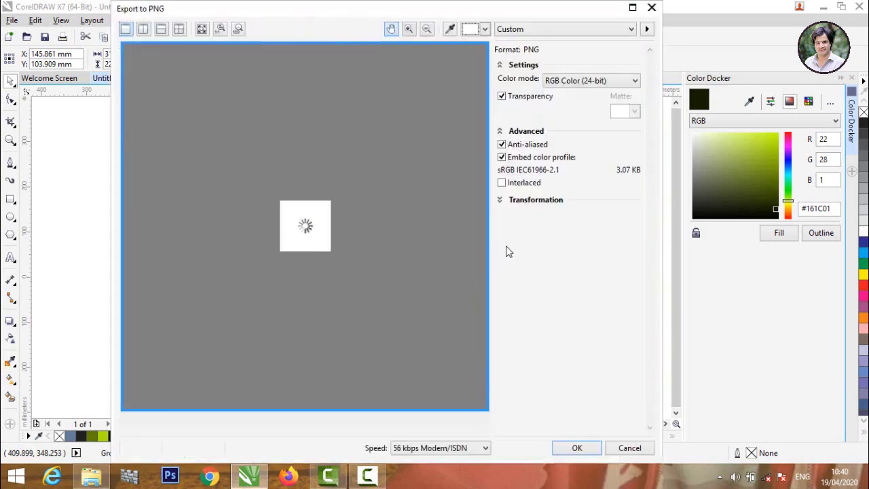
{"action": "left_click", "coordinate": [577, 448]}
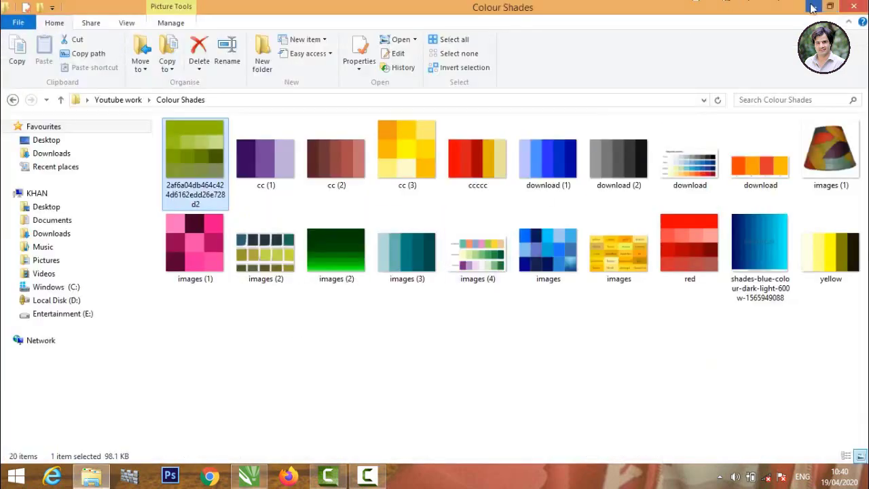
Step: Refresh the desktop, move Untitled-1 to mid-screen, and open the Realistic 3D Logo Mockup PSD in Photoshop
{"action": "left_click", "coordinate": [852, 6]}
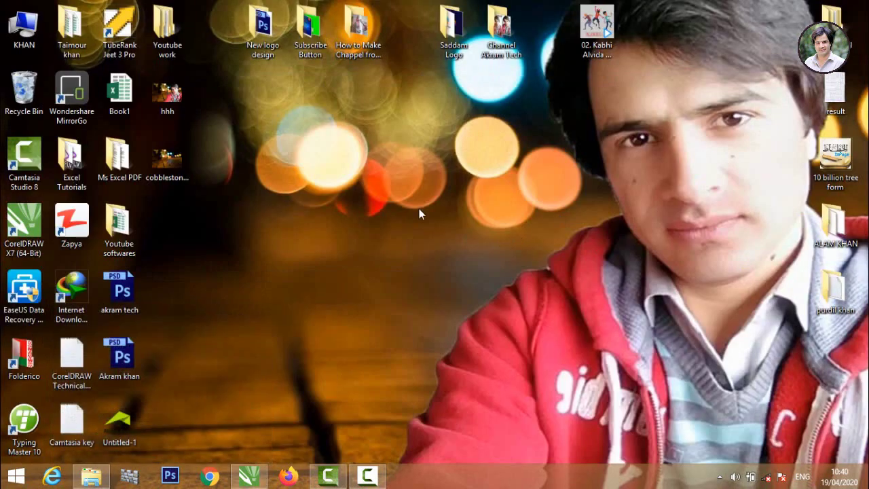
{"action": "right_click", "coordinate": [375, 142]}
{"action": "left_click", "coordinate": [420, 177]}
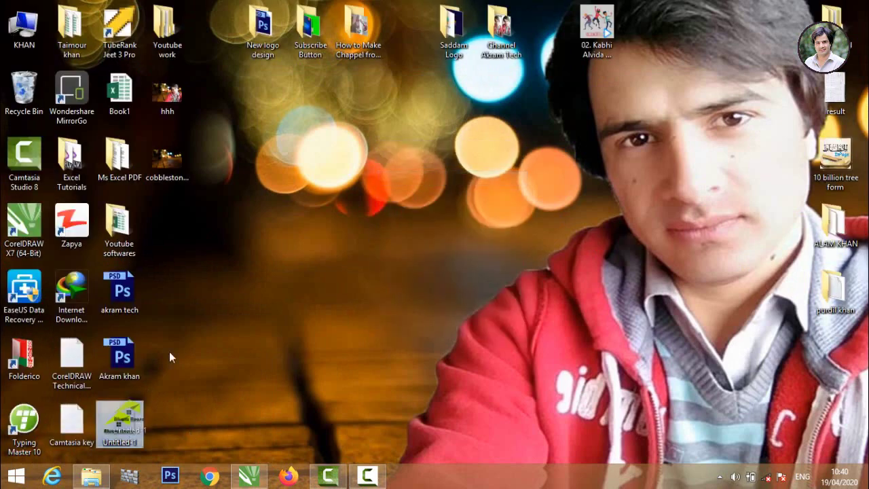
{"action": "mouse_move", "coordinate": [120, 421]}
{"action": "left_mouse_down"}
{"action": "mouse_move", "coordinate": [288, 205]}
{"action": "mouse_move", "coordinate": [340, 217]}
{"action": "left_mouse_up"}
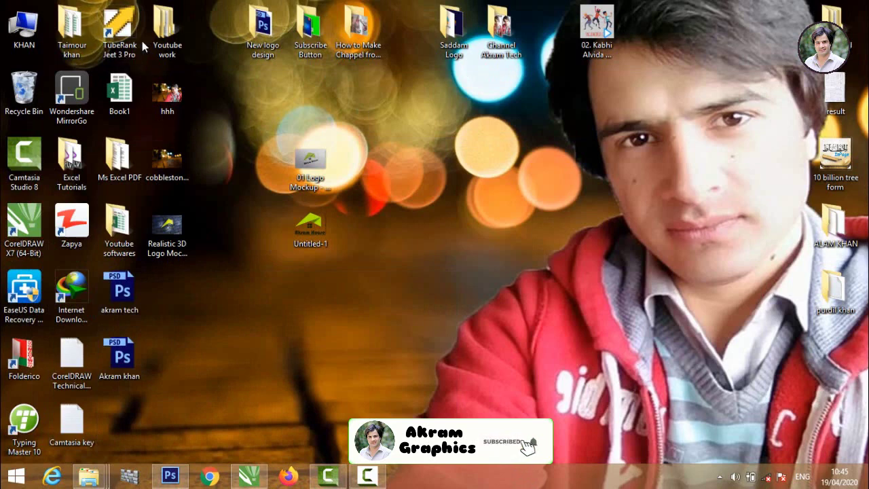
{"action": "mouse_move", "coordinate": [91, 476]}
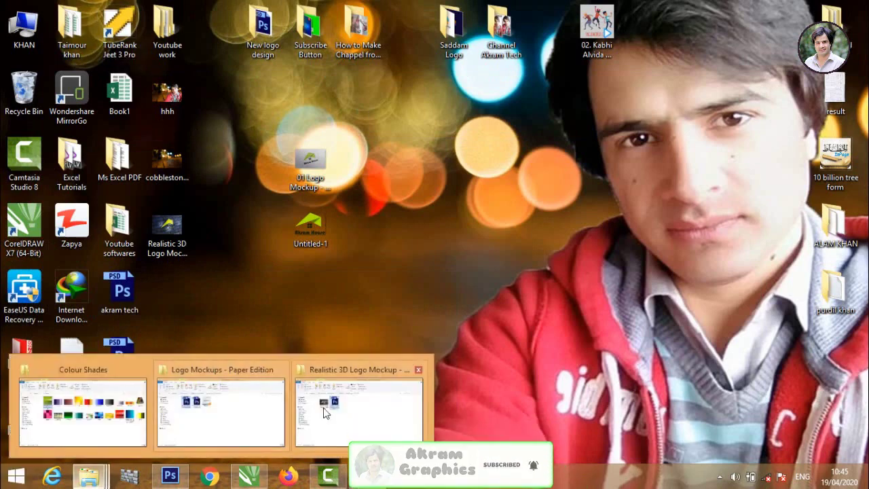
{"action": "left_click", "coordinate": [324, 413]}
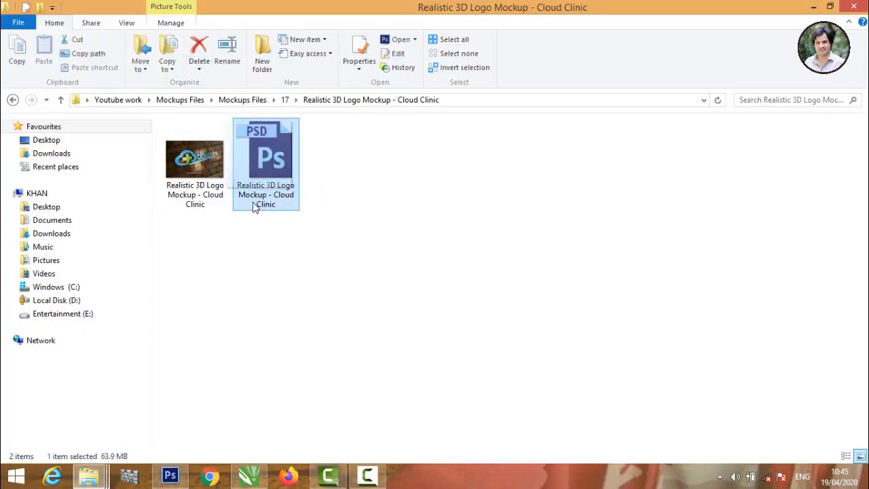
{"action": "mouse_move", "coordinate": [256, 208]}
{"action": "left_mouse_down"}
{"action": "mouse_move", "coordinate": [312, 313]}
{"action": "mouse_move", "coordinate": [311, 303]}
{"action": "left_mouse_up"}
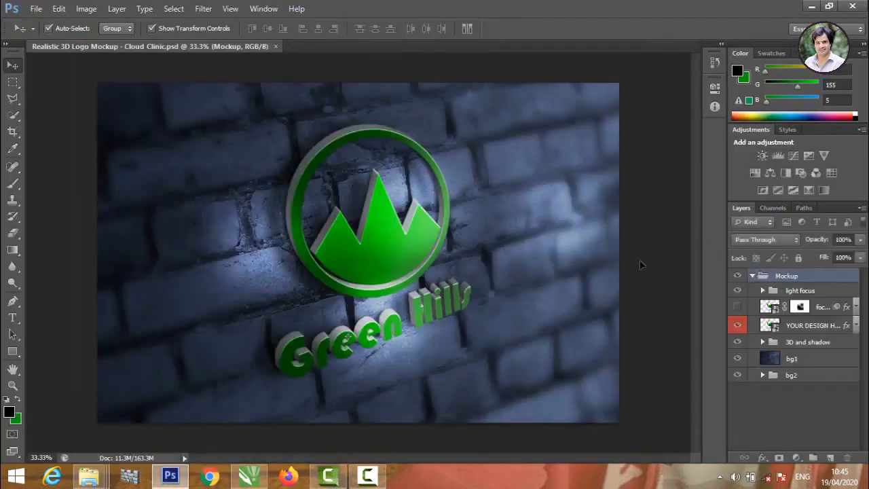
Step: Open the YOUR DESIGN HERE smart object's contents as LOGO21.psb
{"action": "left_click", "coordinate": [767, 327]}
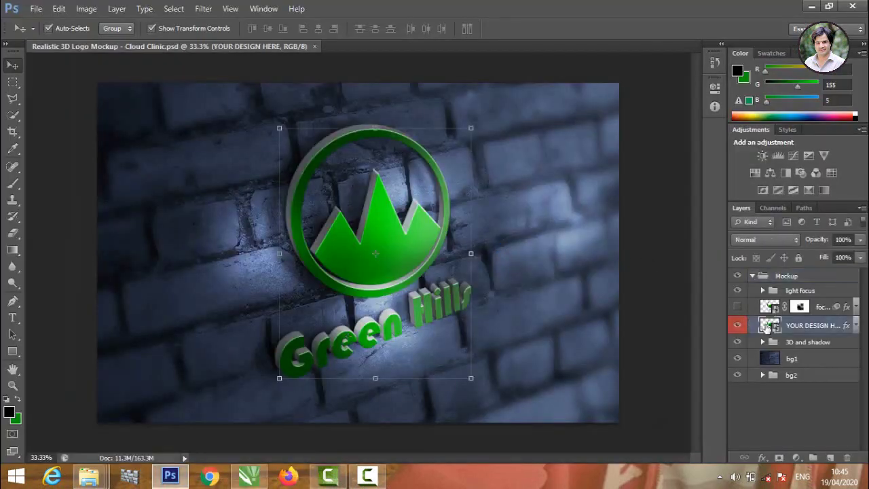
{"action": "double_click", "coordinate": [767, 327]}
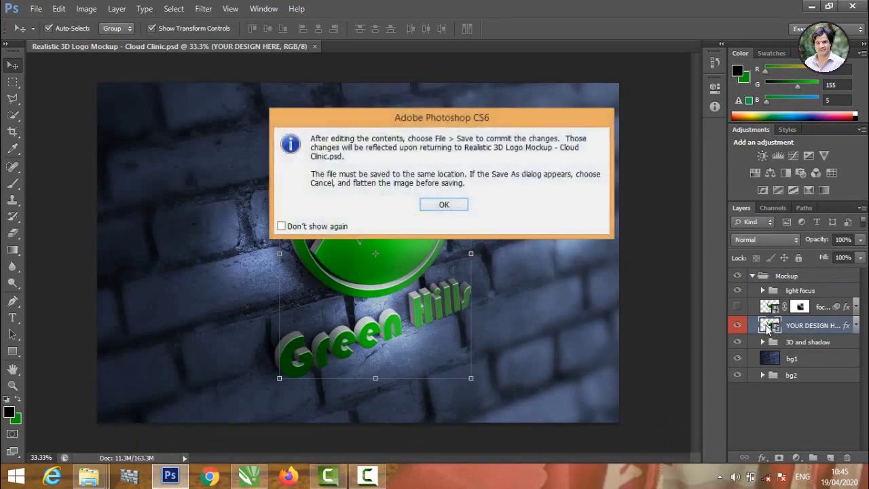
{"action": "left_click", "coordinate": [445, 206]}
Step: Minimise Photoshop and the folder window to drag the exported Untitled-1 PNG toward Photoshop
{"action": "left_click", "coordinate": [810, 7]}
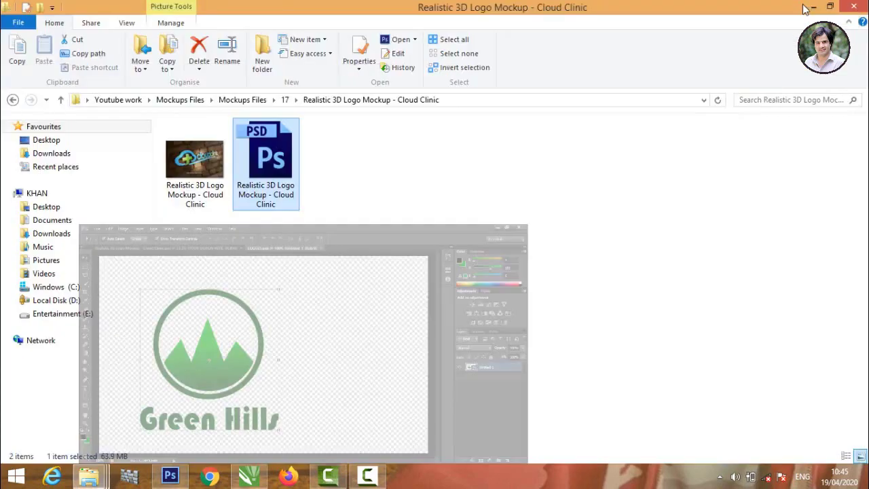
{"action": "left_click", "coordinate": [811, 6]}
{"action": "left_click_drag", "start_coordinate": [305, 249], "coordinate": [175, 479]}
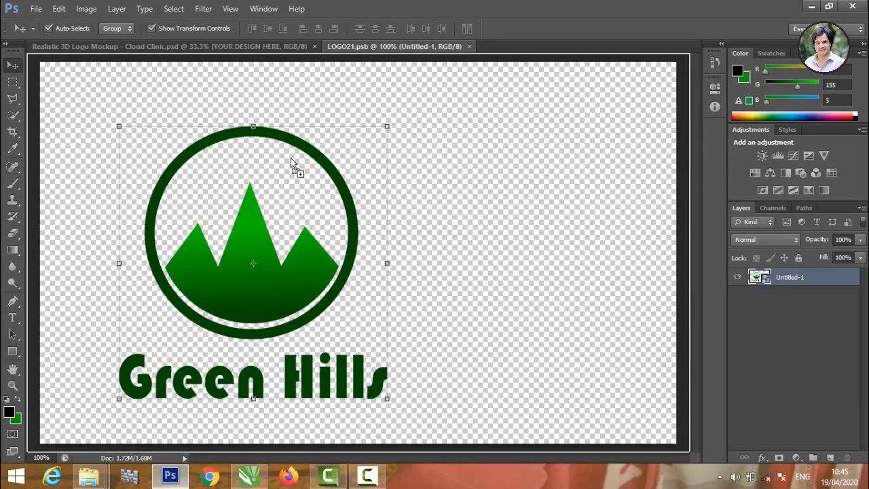
Step: Place Untitled-1.png into LOGO21.psb, scaled to 59.70% × 67.40% over the Green Hills artwork
{"action": "left_click_drag", "start_coordinate": [176, 479], "coordinate": [279, 141]}
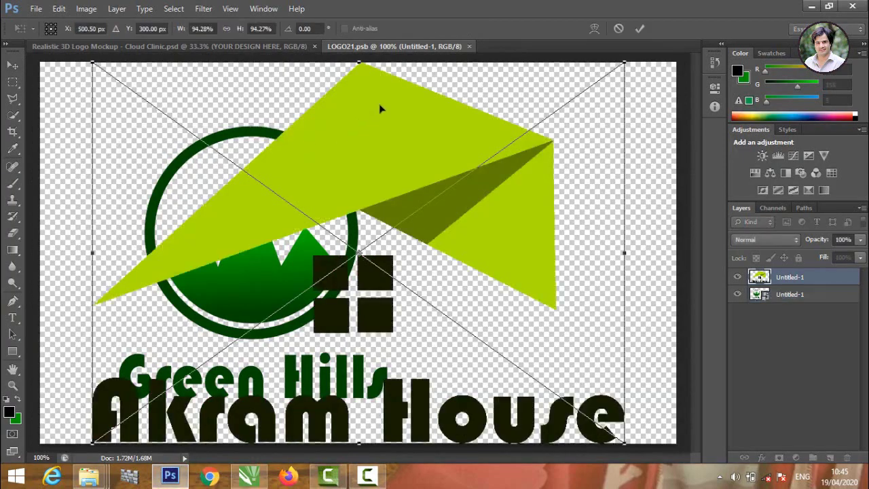
{"action": "mouse_move", "coordinate": [624, 63]}
{"action": "left_mouse_down"}
{"action": "mouse_move", "coordinate": [387, 200]}
{"action": "mouse_move", "coordinate": [398, 197]}
{"action": "left_mouse_up"}
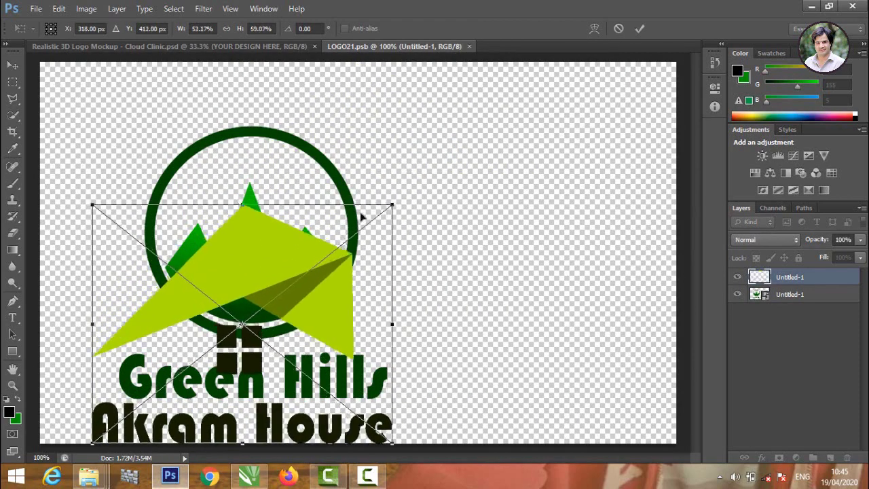
{"action": "left_click_drag", "start_coordinate": [254, 246], "coordinate": [259, 195]}
{"action": "left_click_drag", "start_coordinate": [402, 159], "coordinate": [431, 136]}
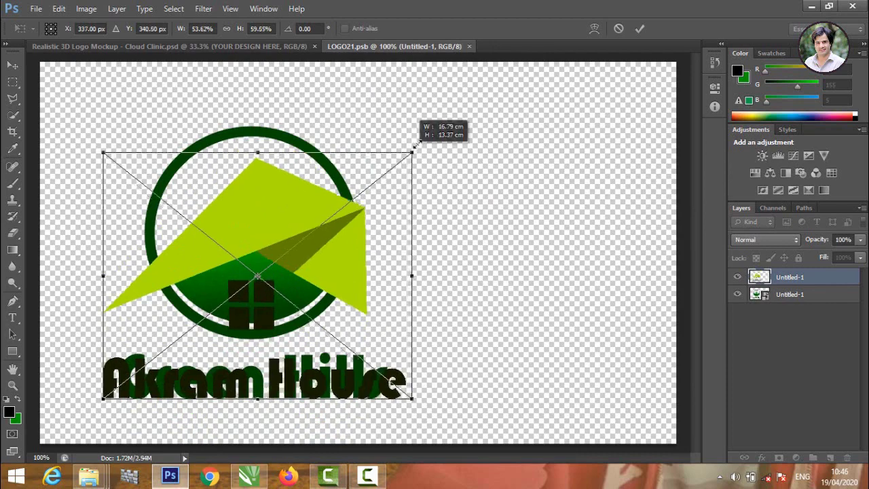
{"action": "mouse_move", "coordinate": [317, 177]}
{"action": "left_mouse_down"}
{"action": "mouse_move", "coordinate": [300, 177]}
{"action": "mouse_move", "coordinate": [312, 168]}
{"action": "left_mouse_up"}
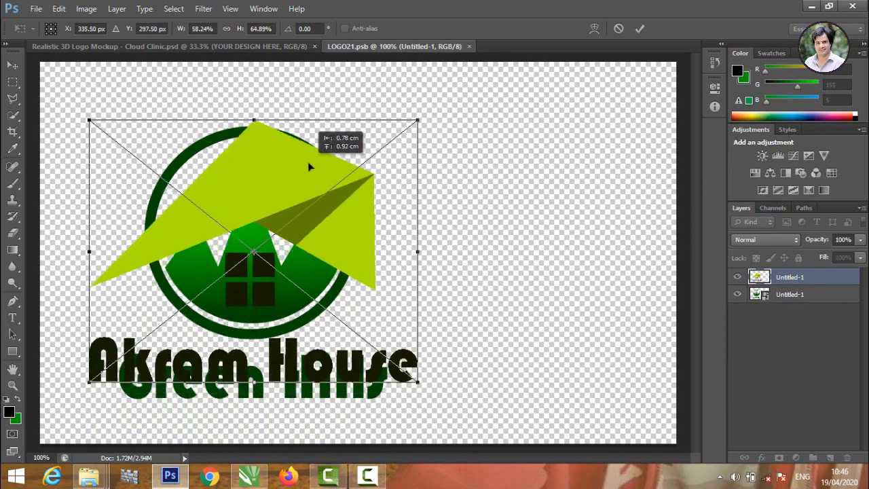
{"action": "left_click_drag", "start_coordinate": [417, 388], "coordinate": [426, 398]}
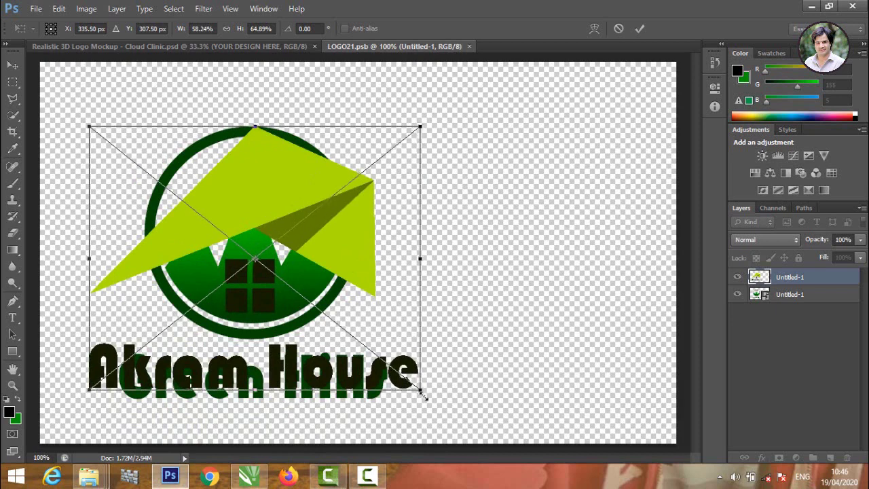
{"action": "key", "text": "Right"}
{"action": "key", "text": "Right"}
{"action": "key", "text": "Right"}
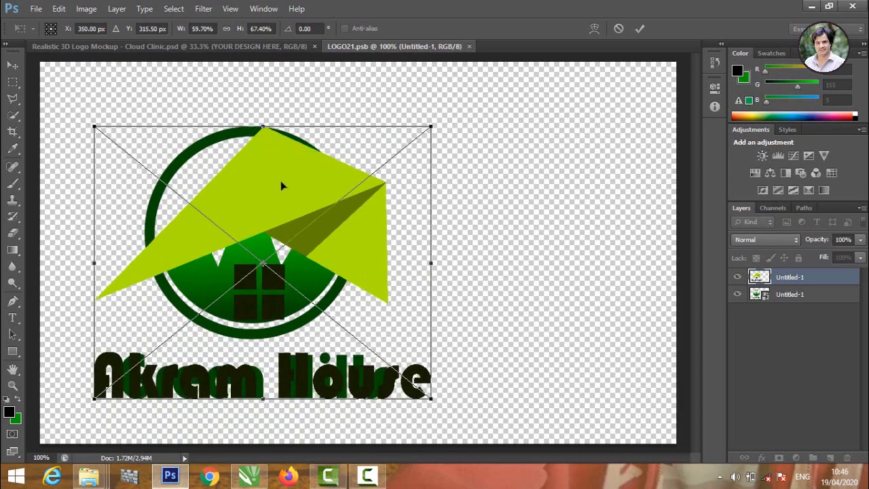
{"action": "left_click", "coordinate": [642, 28]}
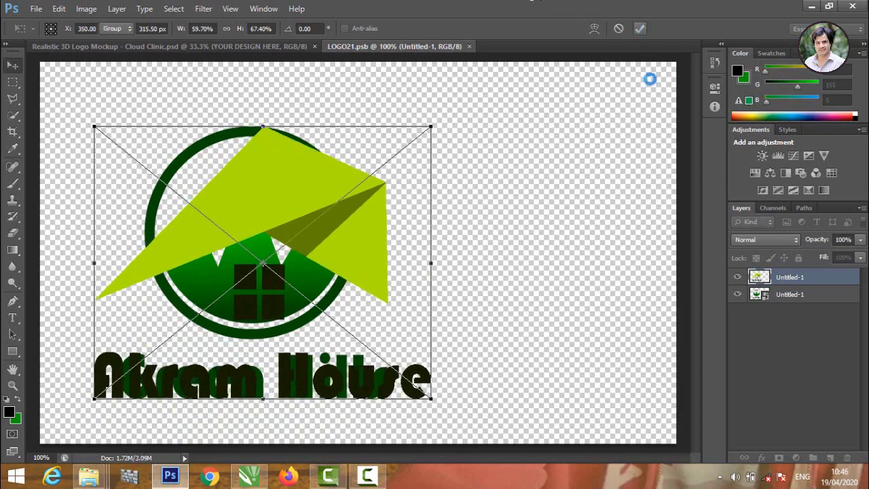
Step: Delete the old Green Hills layer and save LOGO21.psb back into the brick-wall mockup
{"action": "left_click", "coordinate": [784, 299]}
{"action": "right_click", "coordinate": [784, 298]}
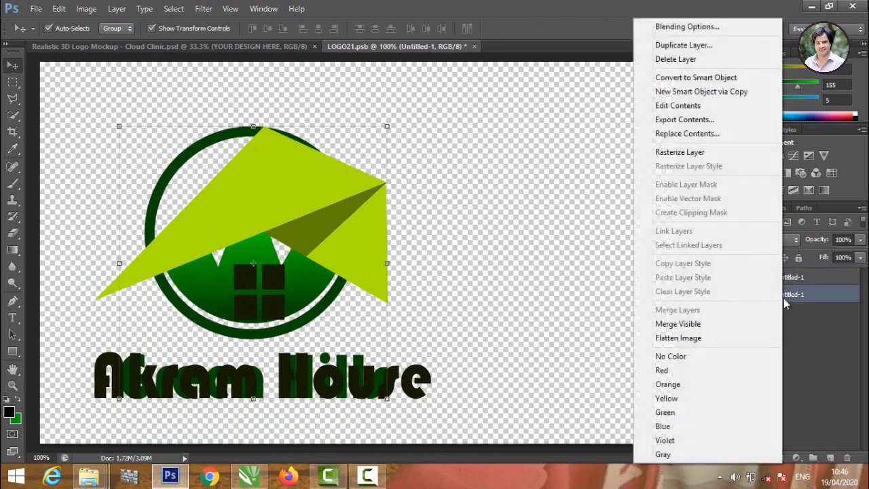
{"action": "left_click", "coordinate": [687, 59]}
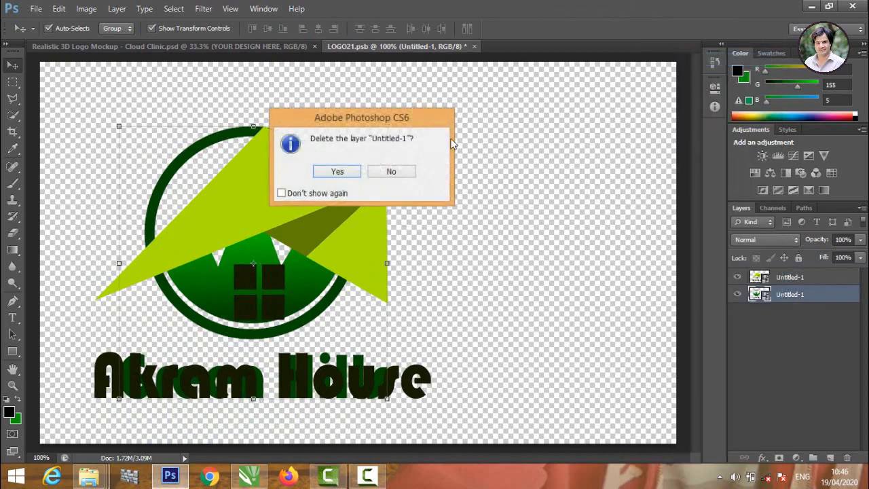
{"action": "left_click", "coordinate": [338, 172]}
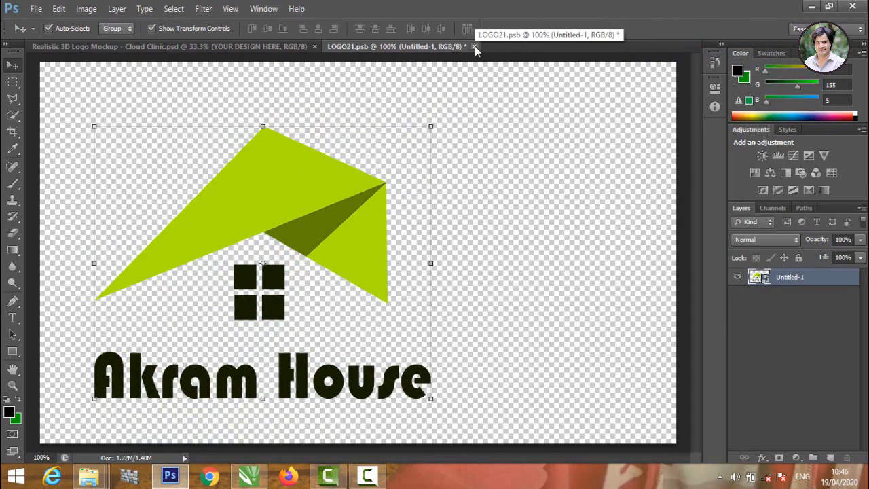
{"action": "left_click", "coordinate": [474, 46]}
{"action": "left_click", "coordinate": [338, 172]}
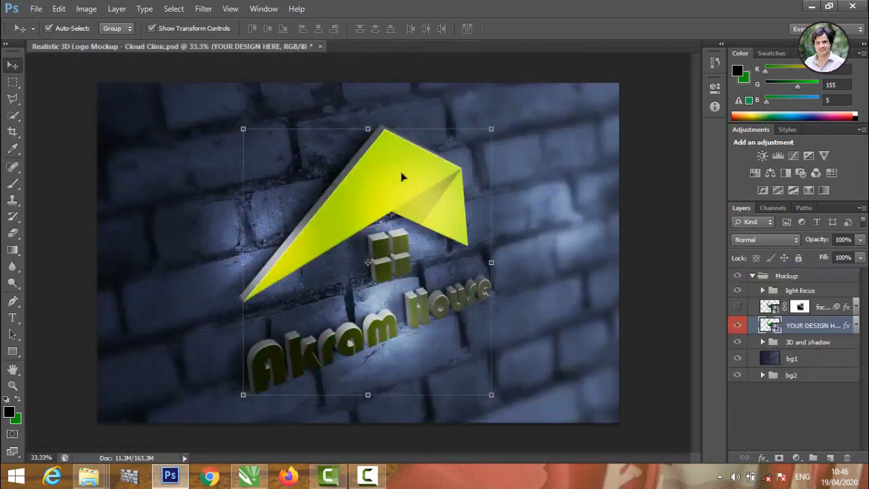
Step: Deselect the YOUR DESIGN HERE layer to view the finished Akram House mockup
{"action": "left_click", "coordinate": [669, 133]}
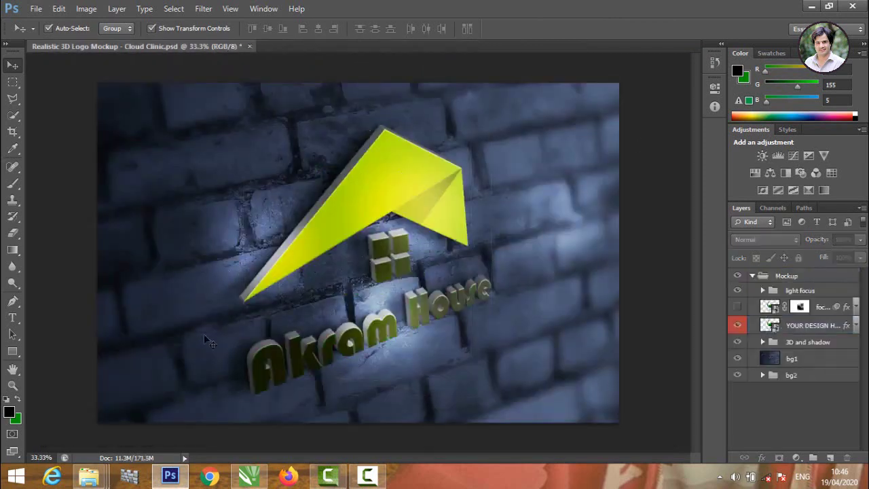